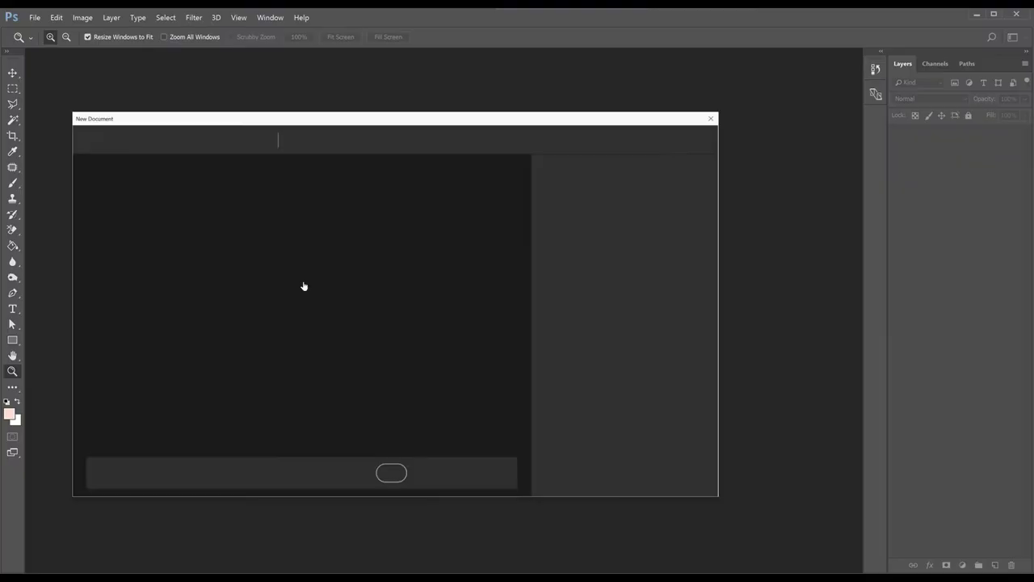
Create a new document with the girl photo as Layer 1 and the dolphin photo as Layer 2 above it
{"action": "left_click", "coordinate": [635, 475]}
{"action": "key", "text": "ctrl+v"}
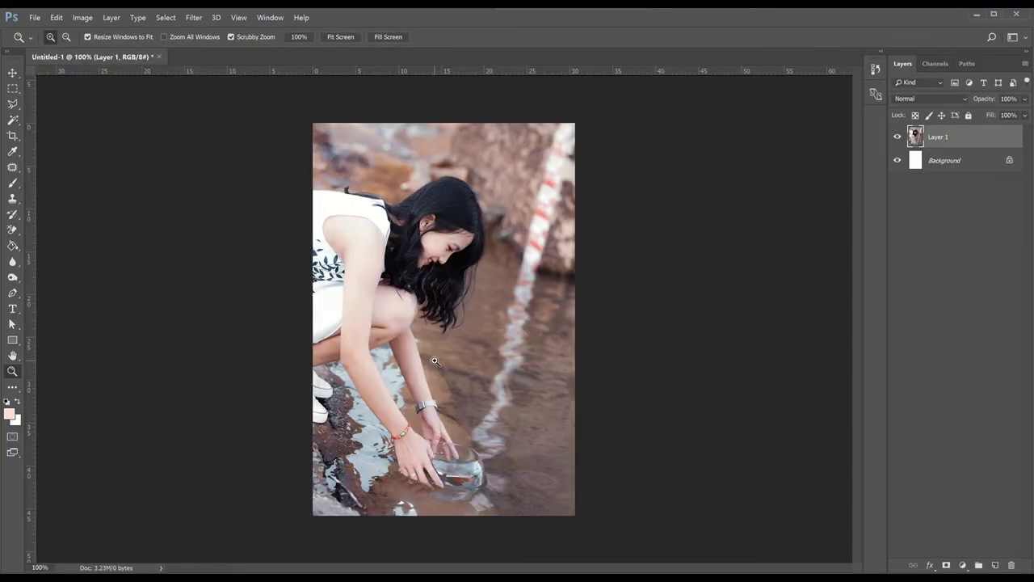
{"action": "key", "text": "ctrl+v"}
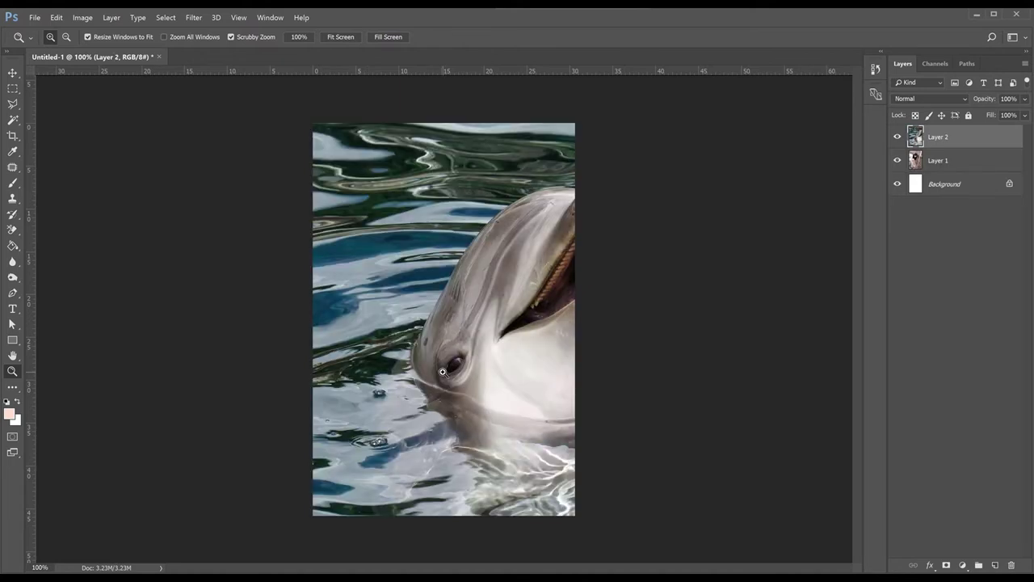
{"action": "key", "text": "v"}
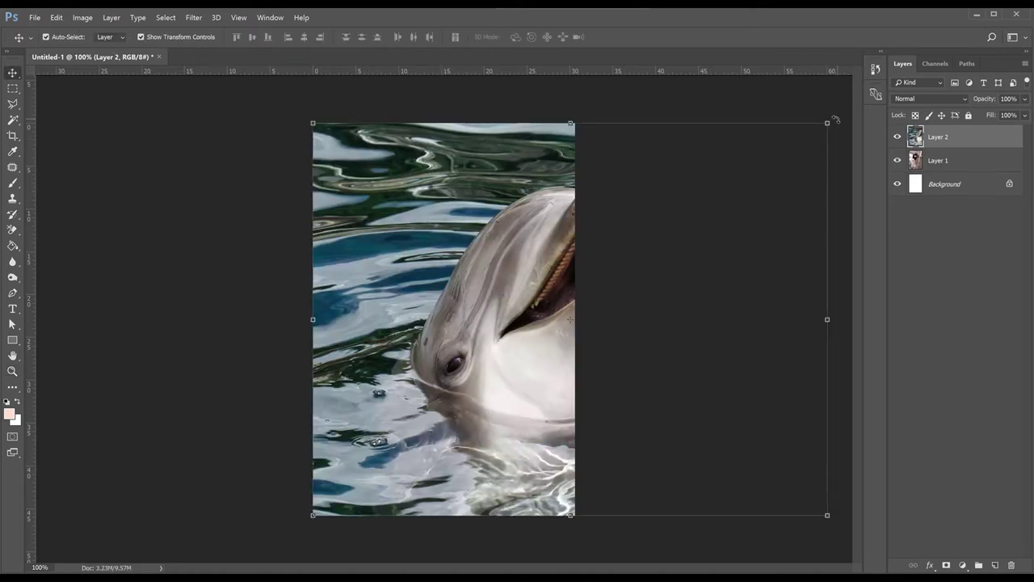
{"action": "right_click", "coordinate": [947, 142]}
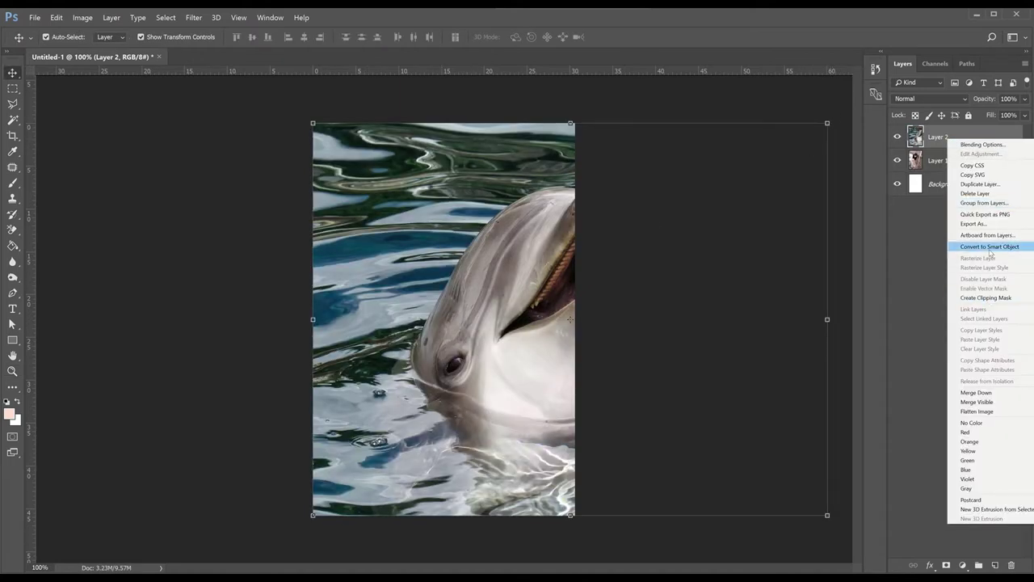
Convert the dolphin layer to a smart object and shrink it into the canvas's lower half
{"action": "left_click", "coordinate": [982, 246]}
{"action": "left_click_drag", "start_coordinate": [828, 123], "coordinate": [554, 330]}
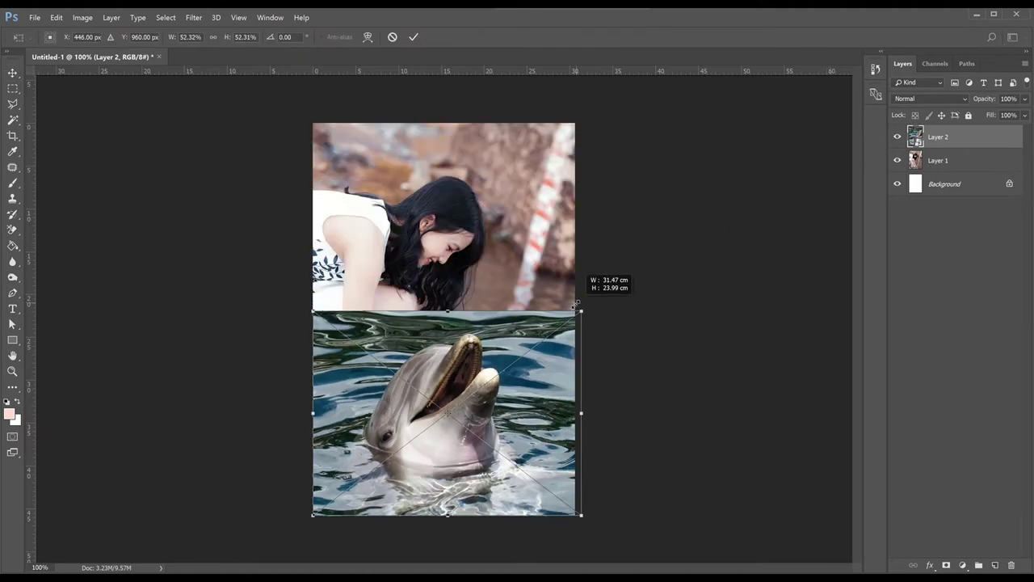
{"action": "key", "text": "Return"}
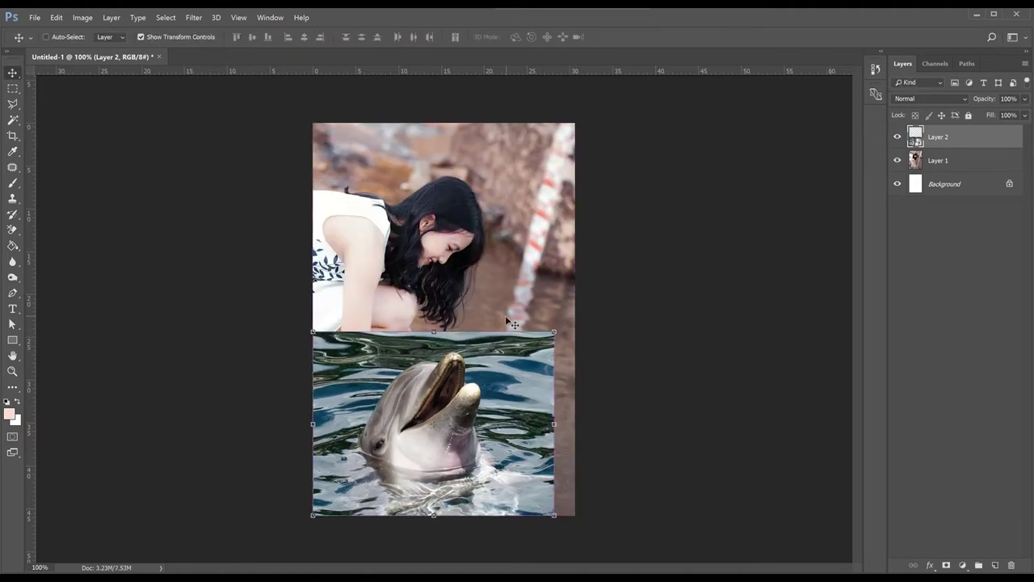
{"action": "key", "text": "ctrl"}
Flip the dolphin layer horizontally
{"action": "key", "text": "ctrl+t"}
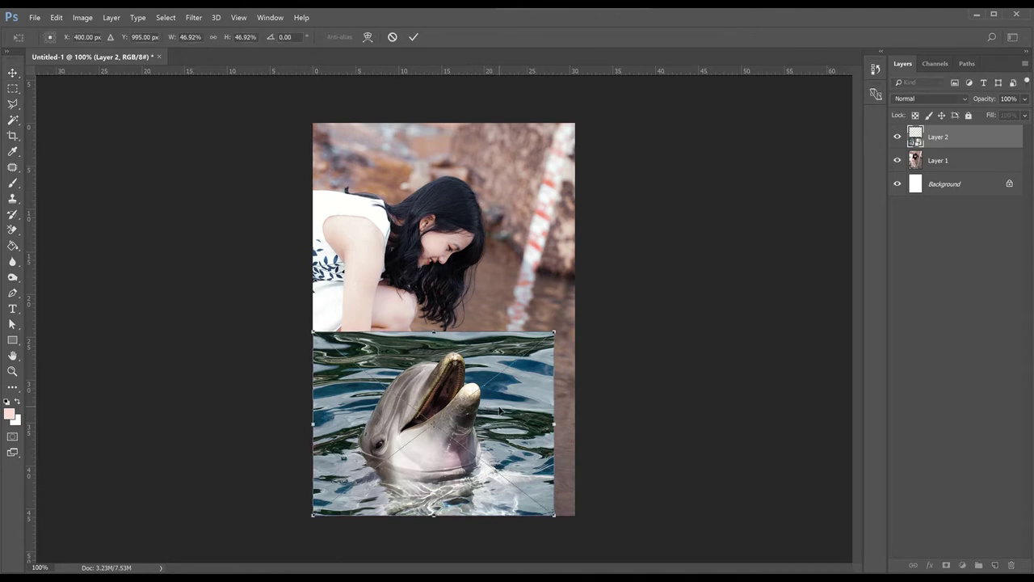
{"action": "right_click", "coordinate": [498, 409]}
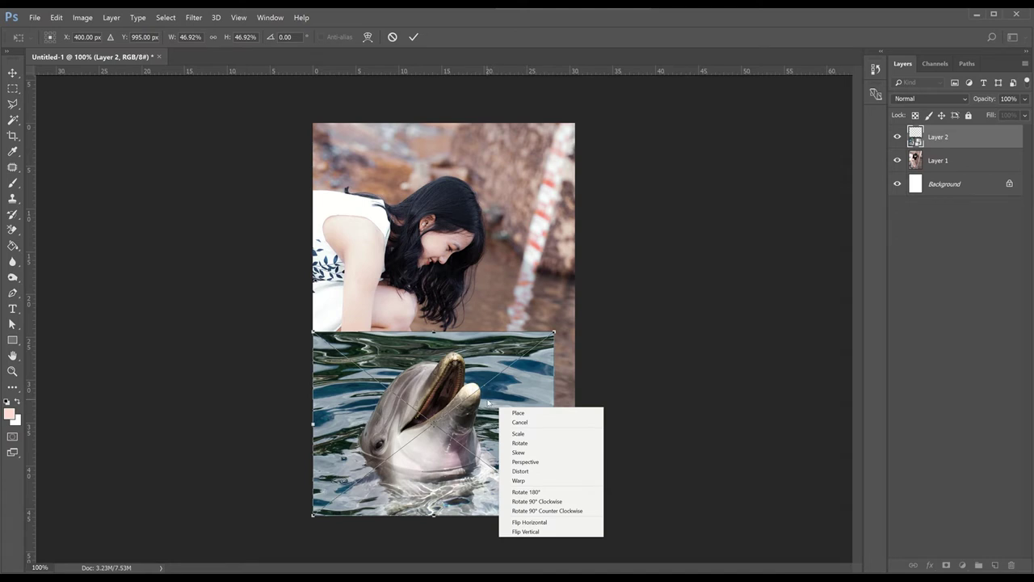
{"action": "right_click", "coordinate": [488, 401]}
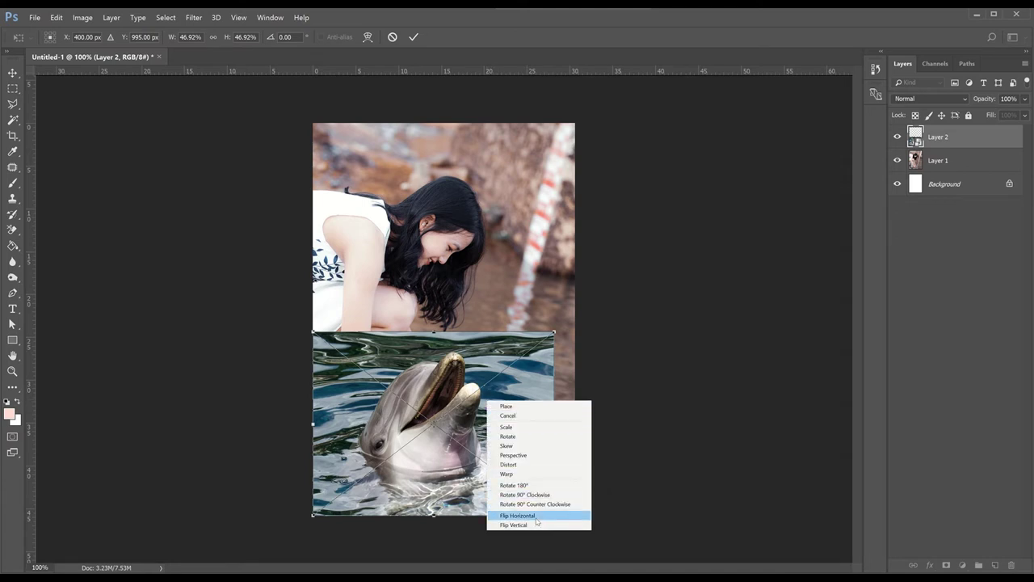
{"action": "left_click", "coordinate": [537, 517]}
{"action": "key", "text": "Return"}
Set the dolphin to 48% opacity, fit it beneath the girl's hands, and add a layer mask
{"action": "left_click_drag", "start_coordinate": [1025, 99], "coordinate": [995, 115]}
{"action": "left_click_drag", "start_coordinate": [554, 331], "coordinate": [554, 335]}
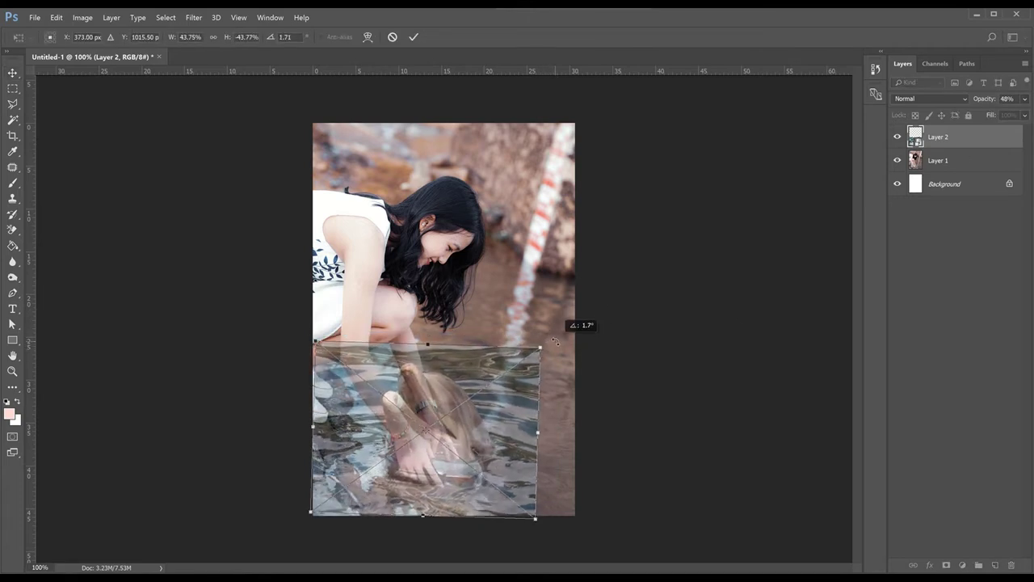
{"action": "left_click_drag", "start_coordinate": [509, 396], "coordinate": [518, 390]}
{"action": "key", "text": "Return"}
{"action": "key", "text": "z"}
{"action": "left_click", "coordinate": [458, 380]}
{"action": "left_click_drag", "start_coordinate": [462, 341], "coordinate": [479, 294]}
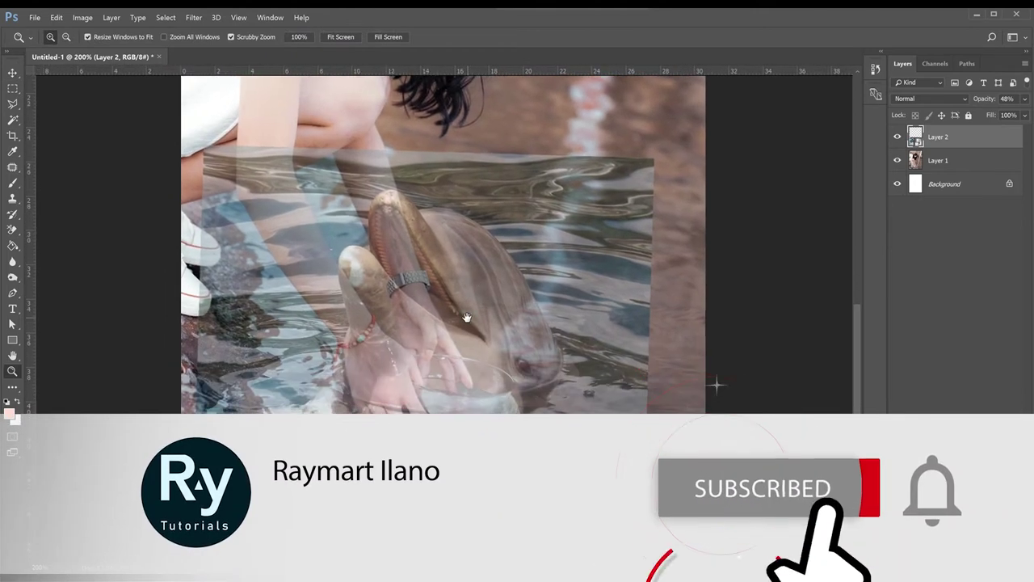
{"action": "left_click", "coordinate": [955, 570]}
Restore the dolphin layer to 100% opacity
{"action": "key", "text": "b"}
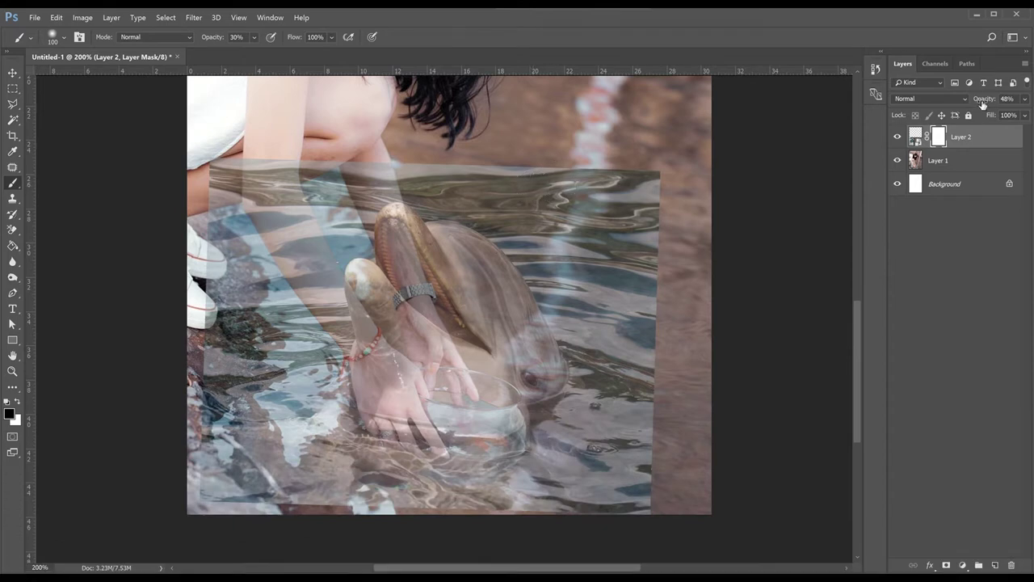
{"action": "left_click", "coordinate": [1024, 103]}
{"action": "left_click_drag", "start_coordinate": [1006, 116], "coordinate": [1028, 117]}
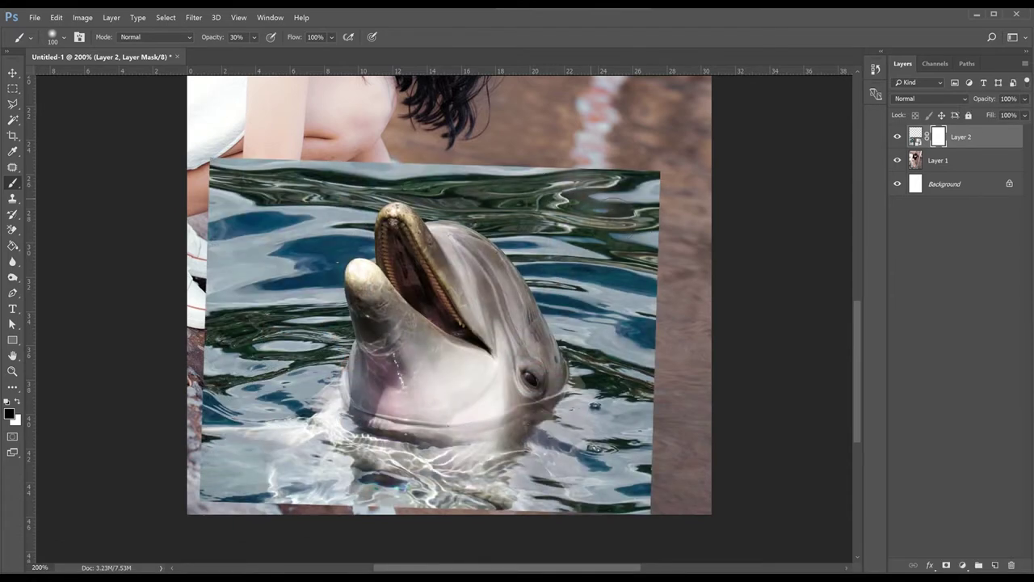
{"action": "left_click", "coordinate": [253, 37]}
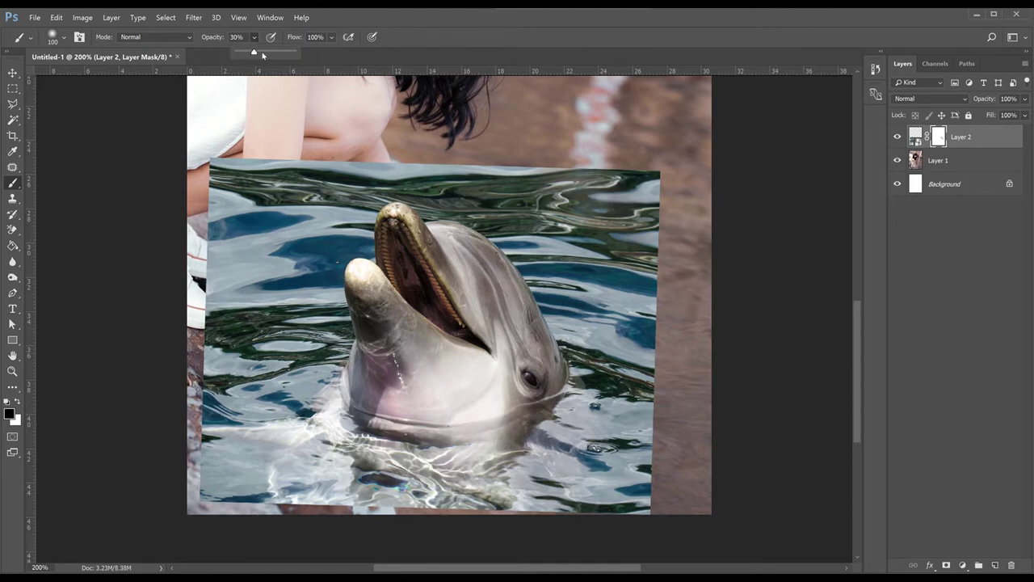
Paint black on the dolphin mask, down to 42% brush opacity, to hide the photo's water edges
{"action": "left_click_drag", "start_coordinate": [564, 242], "coordinate": [577, 206]}
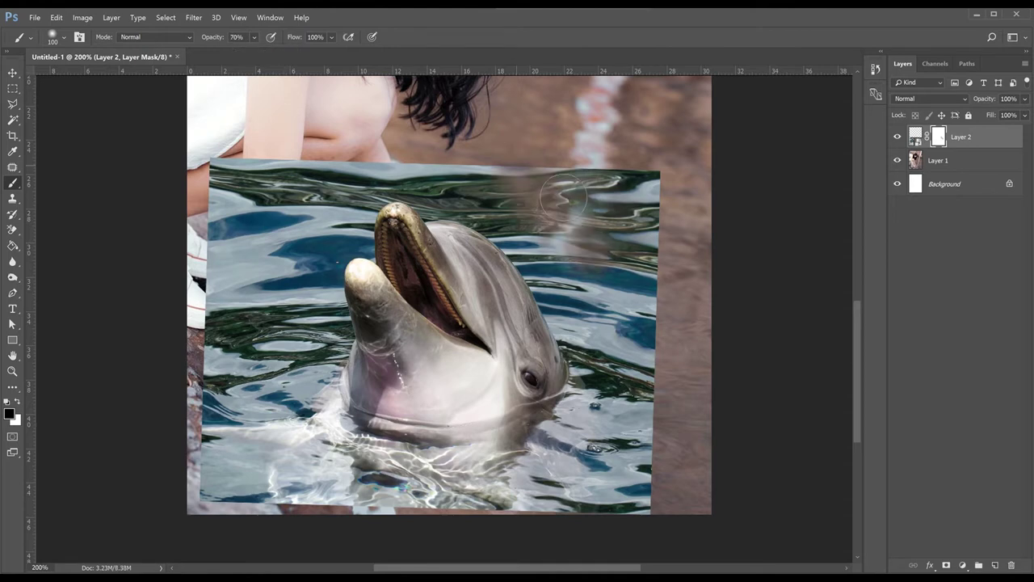
{"action": "key", "text": "bracketright"}
{"action": "key", "text": "bracketright"}
{"action": "key", "text": "8"}
{"action": "mouse_move", "coordinate": [598, 242]}
{"action": "left_mouse_down"}
{"action": "mouse_move", "coordinate": [566, 158]}
{"action": "mouse_move", "coordinate": [632, 294]}
{"action": "mouse_move", "coordinate": [638, 339]}
{"action": "mouse_move", "coordinate": [267, 186]}
{"action": "mouse_move", "coordinate": [212, 380]}
{"action": "mouse_move", "coordinate": [340, 513]}
{"action": "mouse_move", "coordinate": [647, 453]}
{"action": "mouse_move", "coordinate": [634, 396]}
{"action": "left_mouse_up"}
{"action": "key", "text": "4"}
{"action": "key", "text": "2"}
{"action": "mouse_move", "coordinate": [514, 166]}
{"action": "left_mouse_down"}
{"action": "mouse_move", "coordinate": [299, 198]}
{"action": "mouse_move", "coordinate": [299, 275]}
{"action": "left_mouse_up"}
{"action": "mouse_move", "coordinate": [566, 267]}
{"action": "left_mouse_down"}
{"action": "mouse_move", "coordinate": [598, 371]}
{"action": "mouse_move", "coordinate": [307, 445]}
{"action": "left_mouse_up"}
{"action": "key", "text": "bracketleft"}
{"action": "key", "text": "bracketleft"}
{"action": "key", "text": "bracketleft"}
{"action": "mouse_move", "coordinate": [372, 178]}
{"action": "left_mouse_down"}
{"action": "mouse_move", "coordinate": [348, 223]}
{"action": "mouse_move", "coordinate": [355, 234]}
{"action": "mouse_move", "coordinate": [380, 172]}
{"action": "left_mouse_up"}
Zoom in on the dolphin's snout and start a Pen path near its mouth
{"action": "key", "text": "z"}
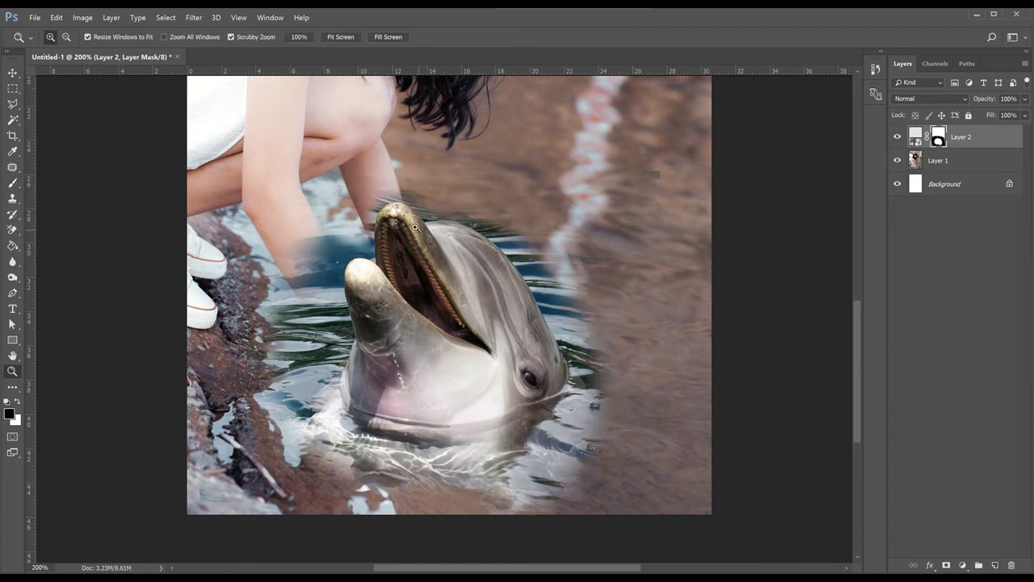
{"action": "left_click", "coordinate": [408, 218]}
{"action": "key", "text": "p"}
{"action": "left_click", "coordinate": [360, 287]}
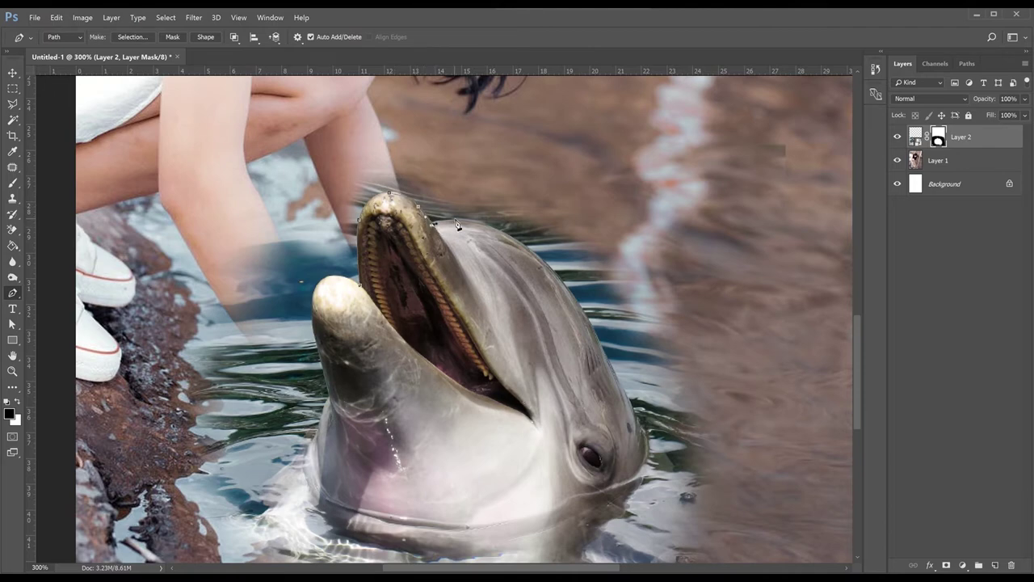
Trace a closed Pen outline over the girl's lower leg above the dolphin's snout
{"action": "left_click", "coordinate": [528, 170]}
{"action": "left_click", "coordinate": [456, 128]}
{"action": "left_click", "coordinate": [368, 125]}
{"action": "left_click", "coordinate": [269, 163]}
{"action": "left_click", "coordinate": [282, 218]}
{"action": "left_click", "coordinate": [295, 238]}
Turn the outline into a selection, paint it black on the mask, then deselect
{"action": "right_click", "coordinate": [366, 285]}
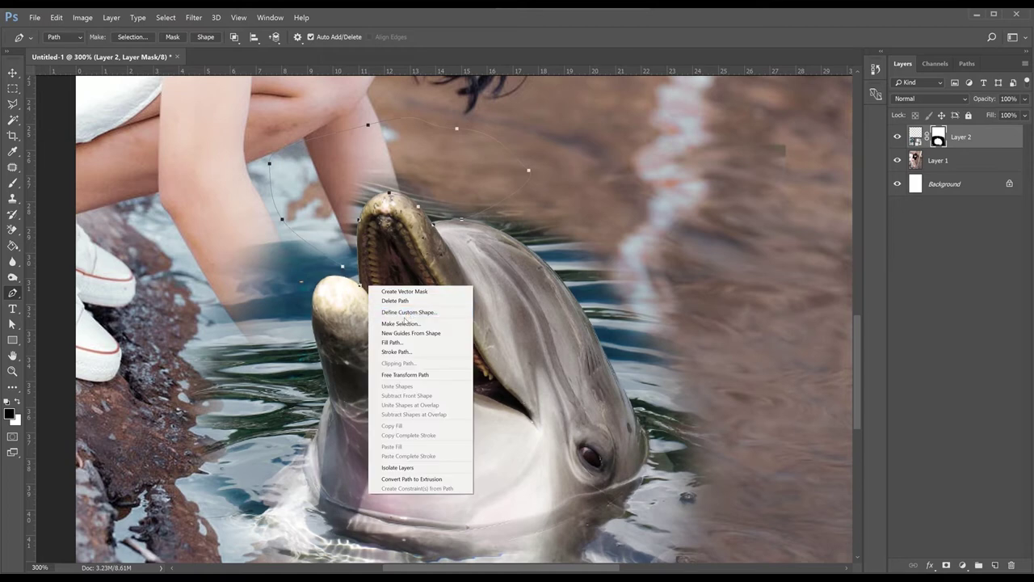
{"action": "left_click", "coordinate": [420, 320]}
{"action": "key", "text": "Return"}
{"action": "key", "text": "b"}
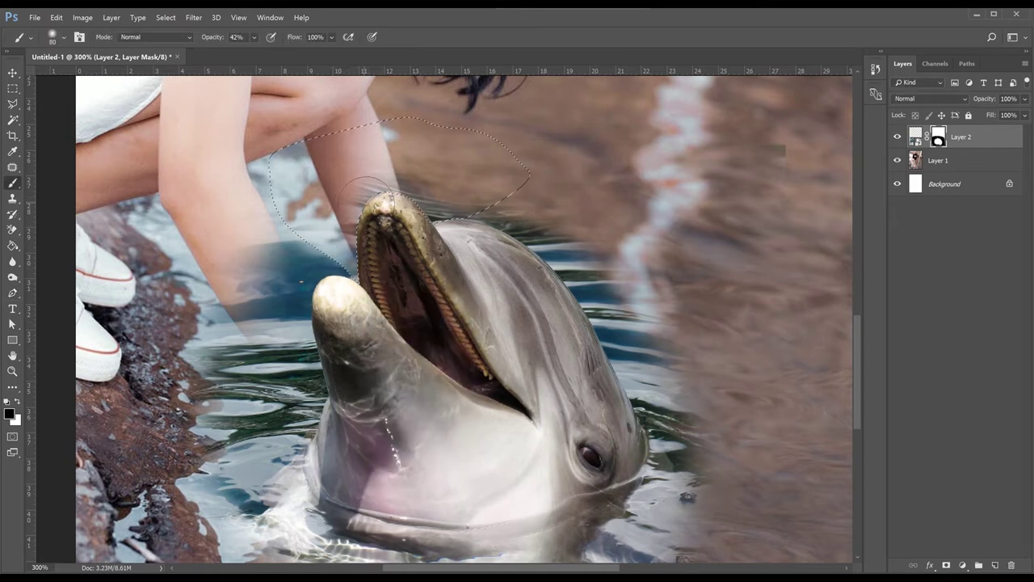
{"action": "key", "text": "bracketright"}
{"action": "key", "text": "bracketright"}
{"action": "key", "text": "bracketright"}
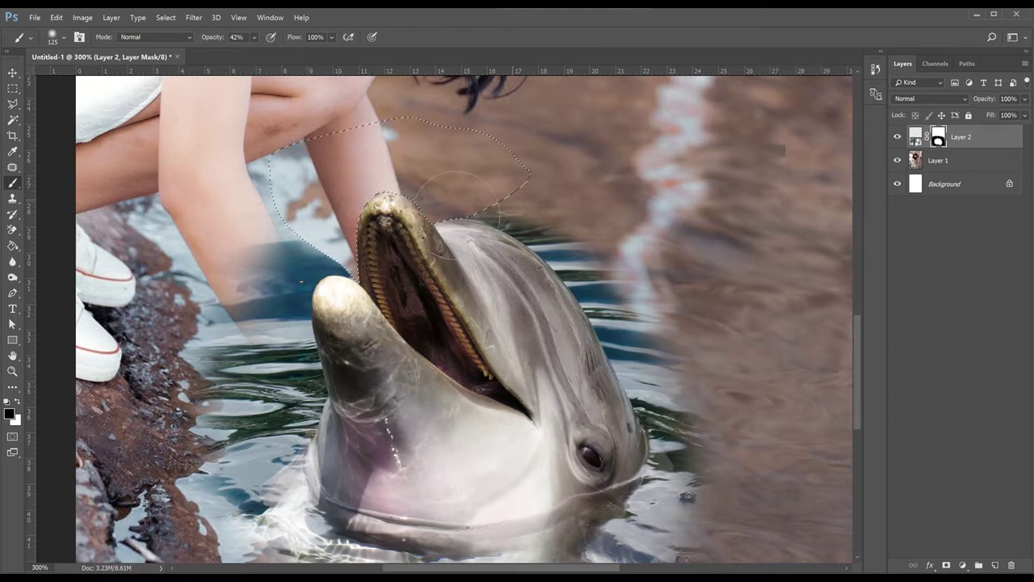
{"action": "key", "text": "ctrl+d"}
{"action": "key", "text": "bracketleft"}
{"action": "key", "text": "bracketleft"}
{"action": "key", "text": "bracketleft"}
Paint the mask to hide the blue patch over the girl's leg along the snout edge
{"action": "left_click_drag", "start_coordinate": [309, 225], "coordinate": [330, 253]}
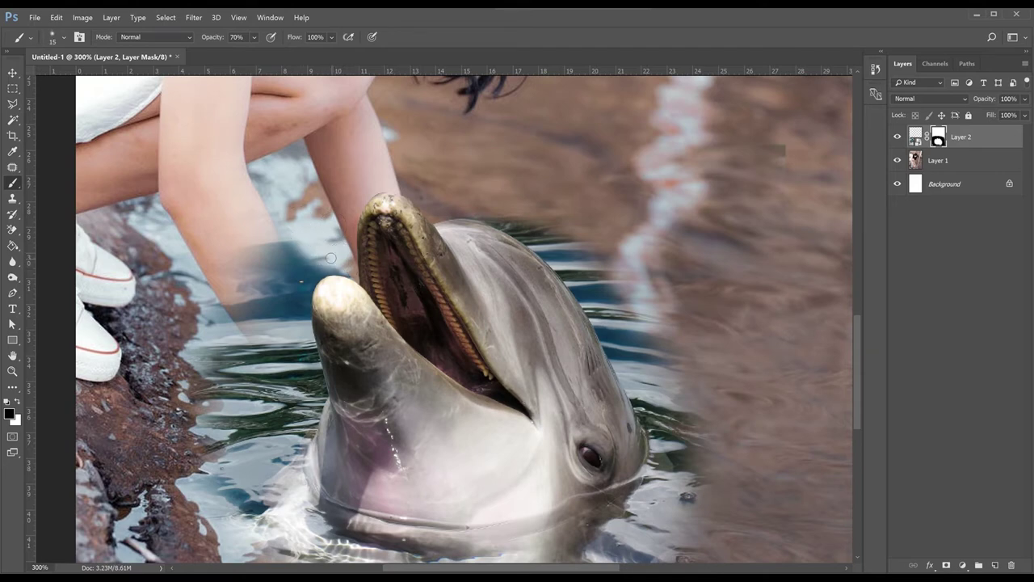
{"action": "left_click_drag", "start_coordinate": [293, 232], "coordinate": [331, 263]}
{"action": "mouse_move", "coordinate": [282, 234]}
{"action": "left_mouse_down"}
{"action": "mouse_move", "coordinate": [259, 267]}
{"action": "mouse_move", "coordinate": [270, 334]}
{"action": "mouse_move", "coordinate": [279, 315]}
{"action": "mouse_move", "coordinate": [275, 357]}
{"action": "mouse_move", "coordinate": [293, 332]}
{"action": "mouse_move", "coordinate": [351, 420]}
{"action": "mouse_move", "coordinate": [300, 335]}
{"action": "mouse_move", "coordinate": [360, 409]}
{"action": "mouse_move", "coordinate": [313, 353]}
{"action": "mouse_move", "coordinate": [373, 488]}
{"action": "mouse_move", "coordinate": [394, 507]}
{"action": "mouse_move", "coordinate": [382, 428]}
{"action": "left_mouse_up"}
{"action": "key", "text": "bracketright"}
{"action": "key", "text": "bracketright"}
{"action": "key", "text": "9"}
{"action": "key", "text": "bracketright"}
{"action": "key", "text": "bracketright"}
{"action": "key", "text": "bracketright"}
{"action": "key", "text": "bracketright"}
{"action": "key", "text": "bracketright"}
Refine the mask around the girl's fingers, hand and forearm down to the wrist
{"action": "key", "text": "bracketleft"}
{"action": "key", "text": "bracketleft"}
{"action": "key", "text": "bracketleft"}
{"action": "mouse_move", "coordinate": [380, 383]}
{"action": "left_mouse_down"}
{"action": "mouse_move", "coordinate": [360, 344]}
{"action": "mouse_move", "coordinate": [408, 408]}
{"action": "left_mouse_up"}
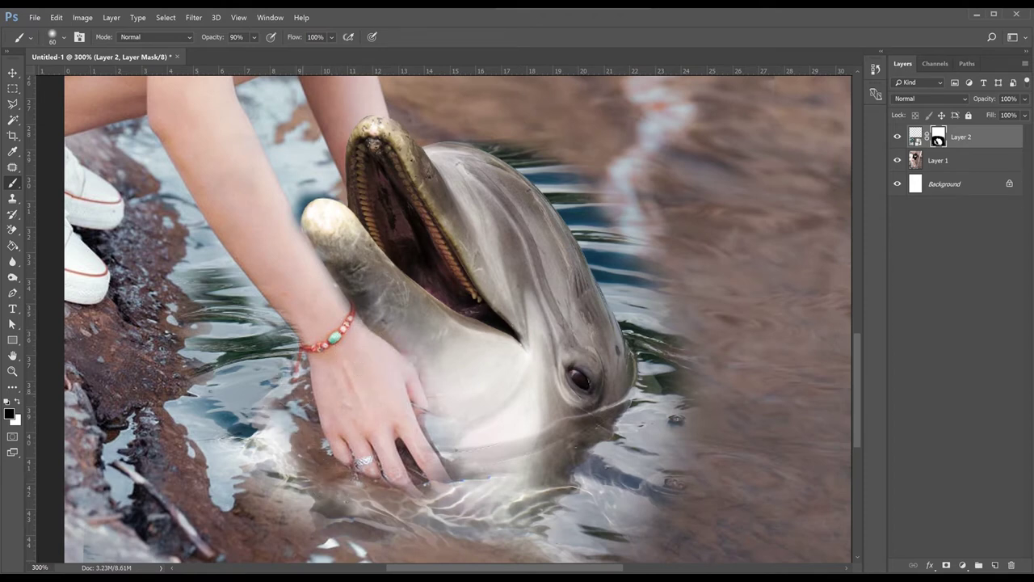
{"action": "left_click_drag", "start_coordinate": [274, 272], "coordinate": [315, 353]}
{"action": "key", "text": "x"}
{"action": "left_click_drag", "start_coordinate": [333, 275], "coordinate": [353, 258]}
{"action": "key", "text": "ctrl+z"}
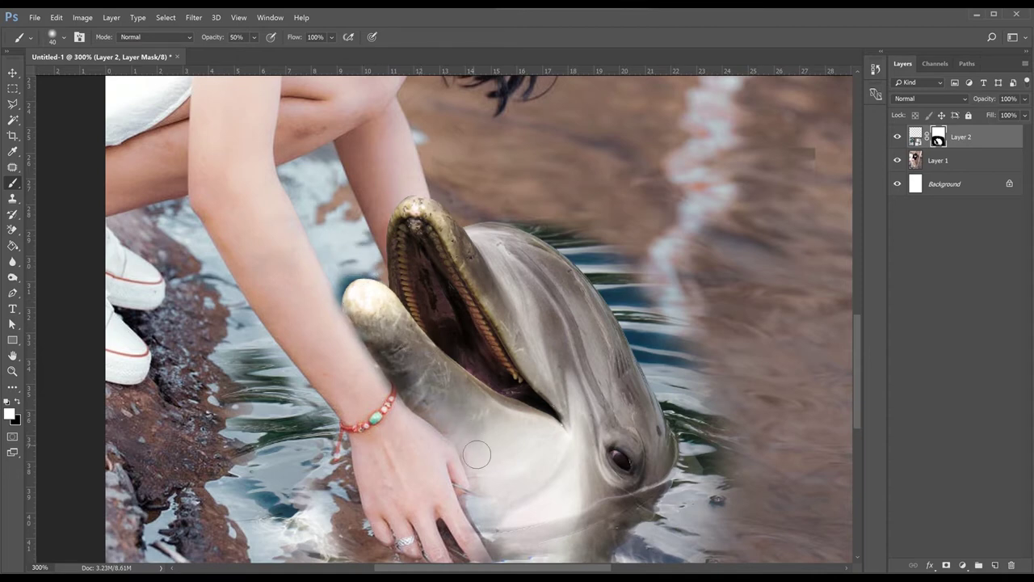
{"action": "key", "text": "x"}
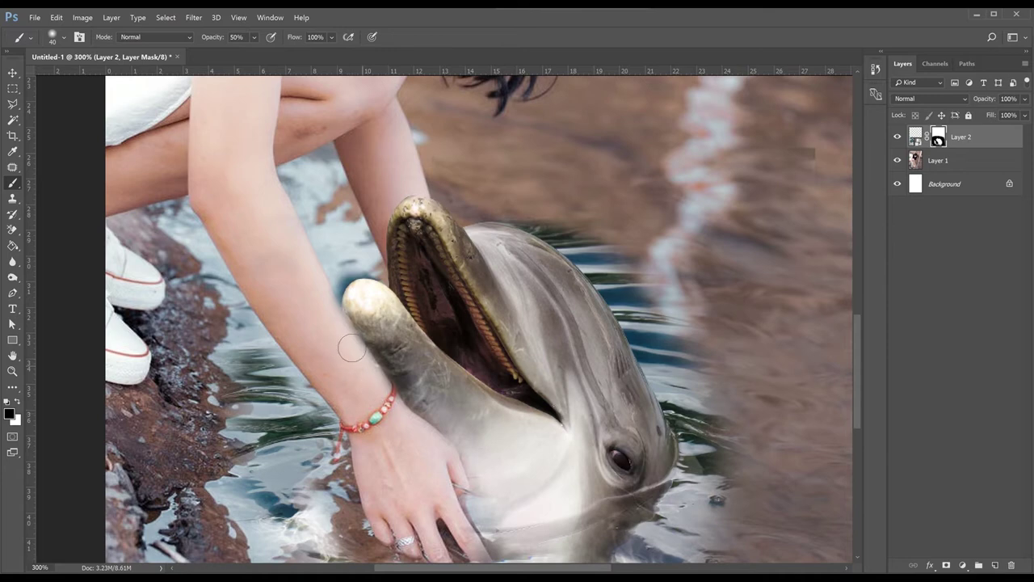
{"action": "key", "text": "bracketleft"}
{"action": "key", "text": "bracketleft"}
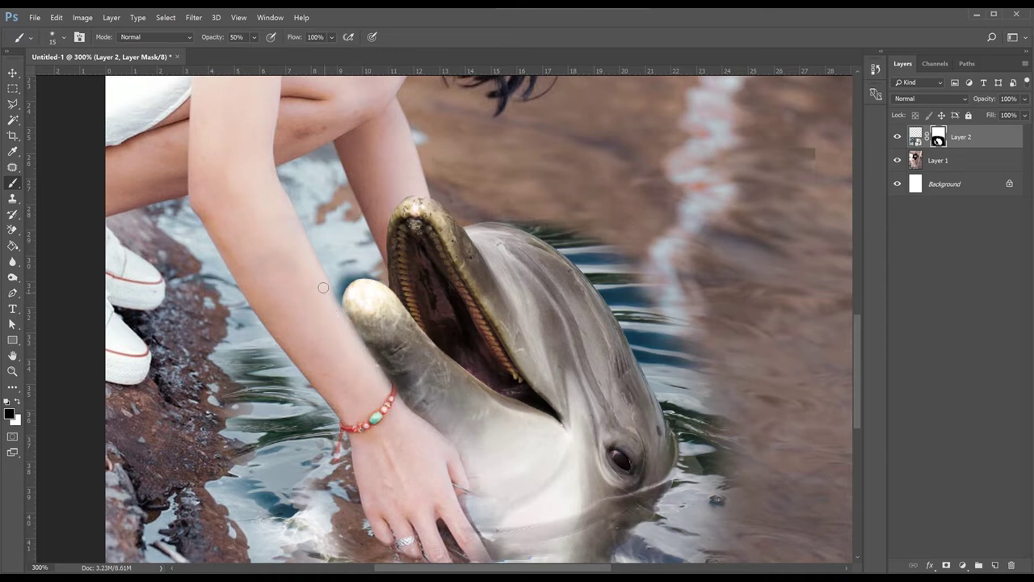
{"action": "mouse_move", "coordinate": [386, 373]}
{"action": "left_mouse_down"}
{"action": "mouse_move", "coordinate": [411, 416]}
{"action": "mouse_move", "coordinate": [447, 445]}
{"action": "left_mouse_up"}
{"action": "key", "text": "z"}
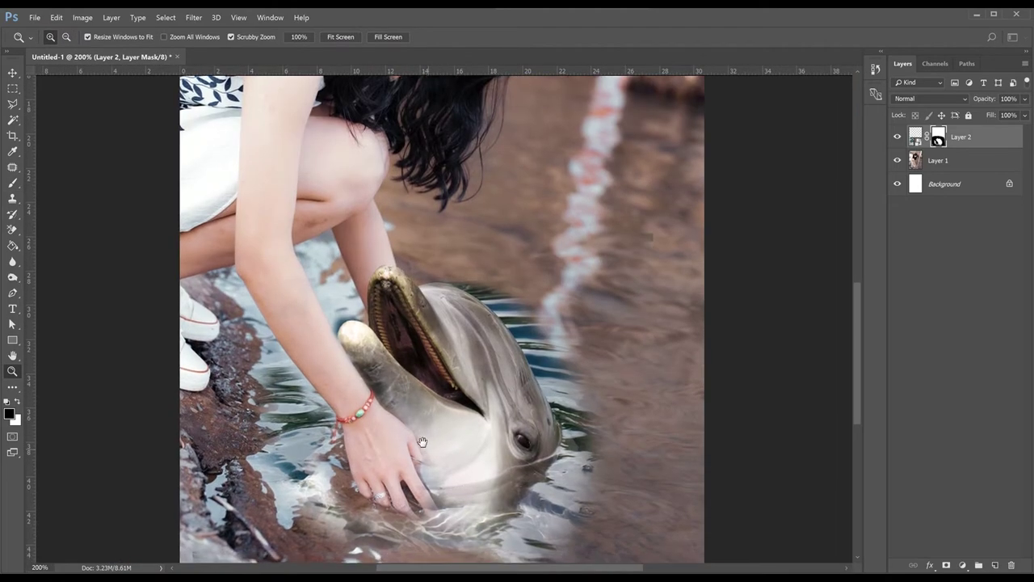
Paint the mask in alternating black and white where the forearm meets the beak tip, then zoom out
{"action": "left_click_drag", "start_coordinate": [339, 380], "coordinate": [380, 387]}
{"action": "key", "text": "b"}
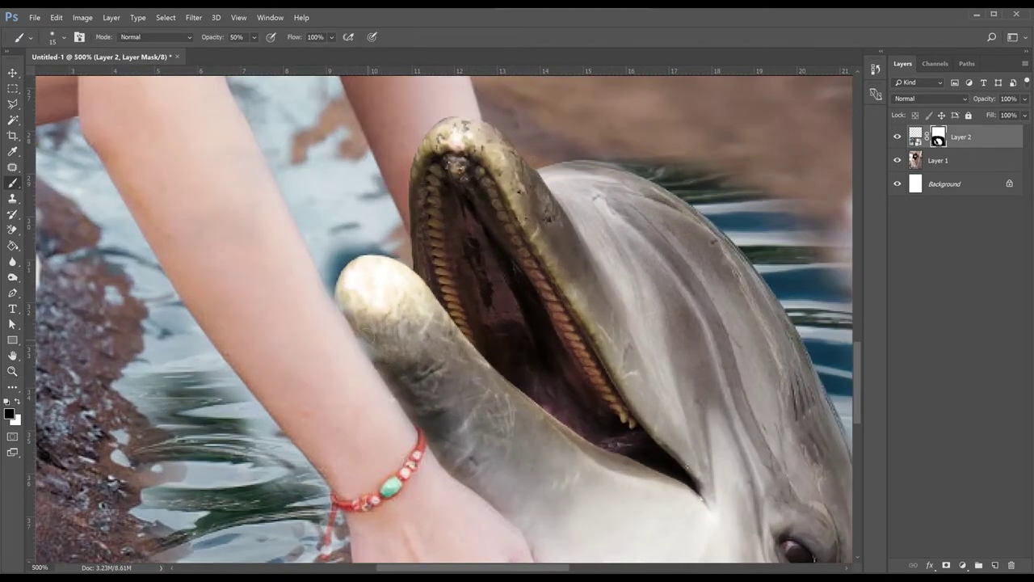
{"action": "key", "text": "x"}
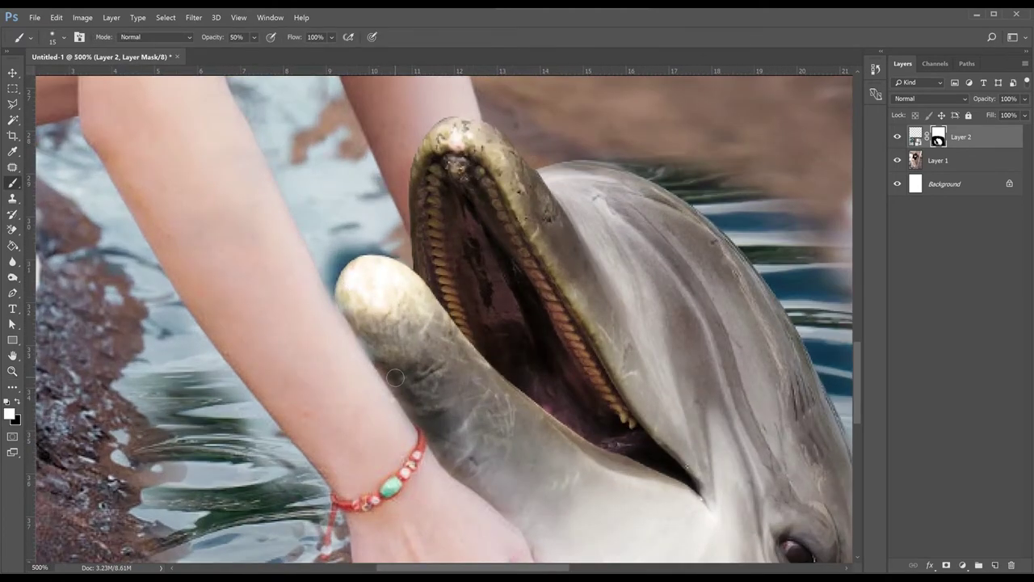
{"action": "key", "text": "x"}
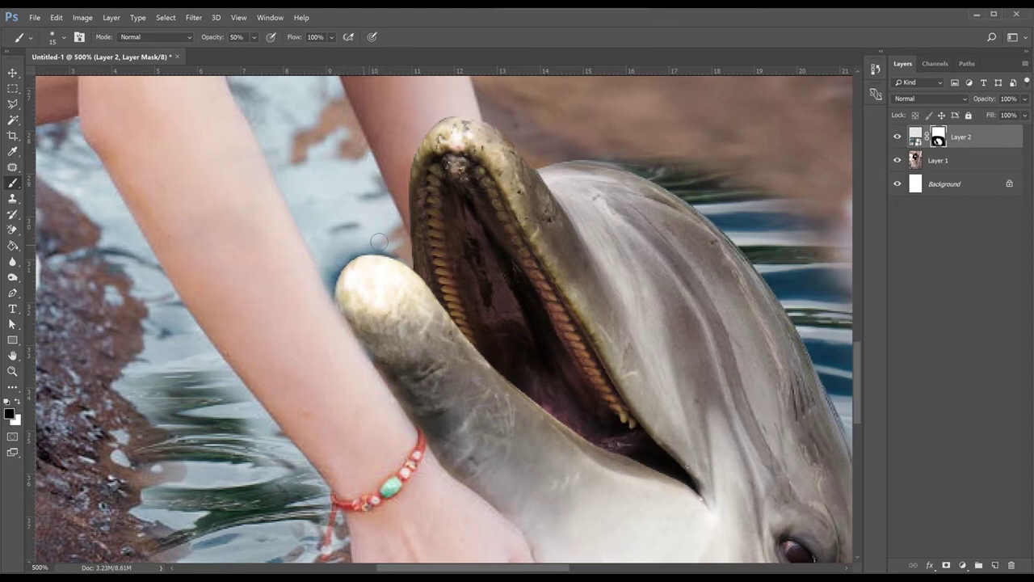
{"action": "key", "text": "x"}
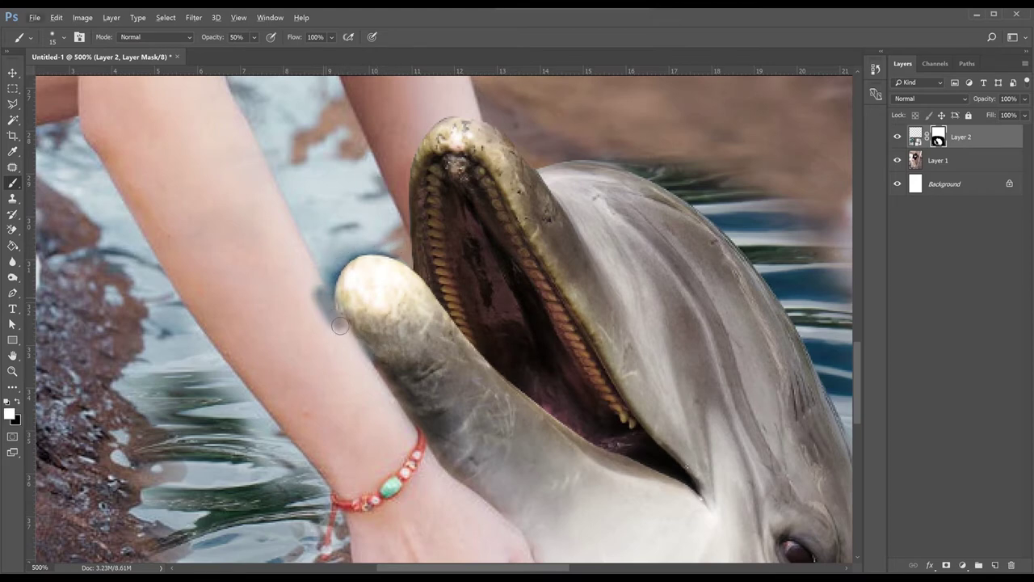
{"action": "key", "text": "x"}
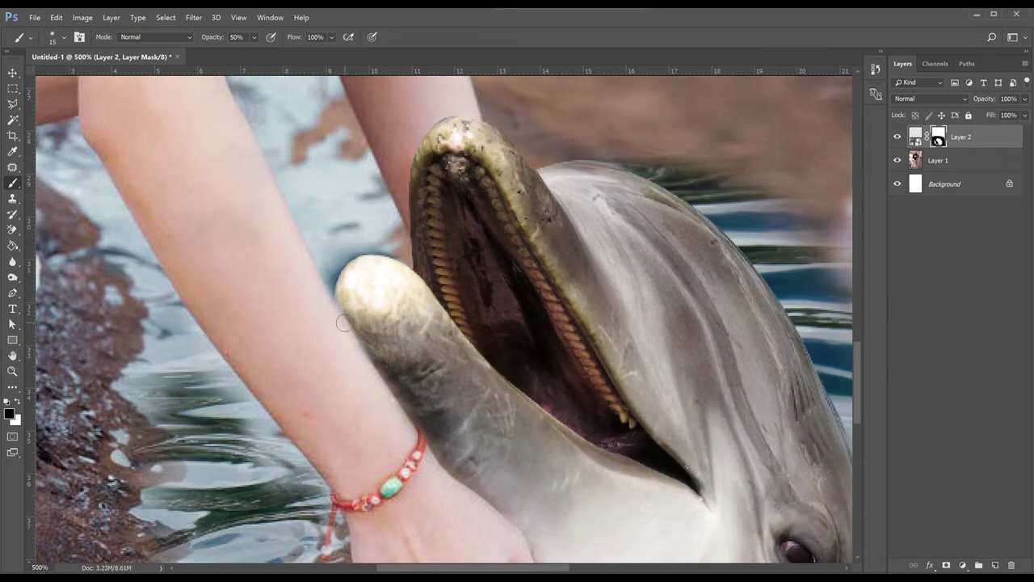
{"action": "key", "text": "z"}
{"action": "key", "text": "ctrl+minus"}
{"action": "key", "text": "ctrl+minus"}
{"action": "key", "text": "ctrl+minus"}
{"action": "key", "text": "ctrl+minus"}
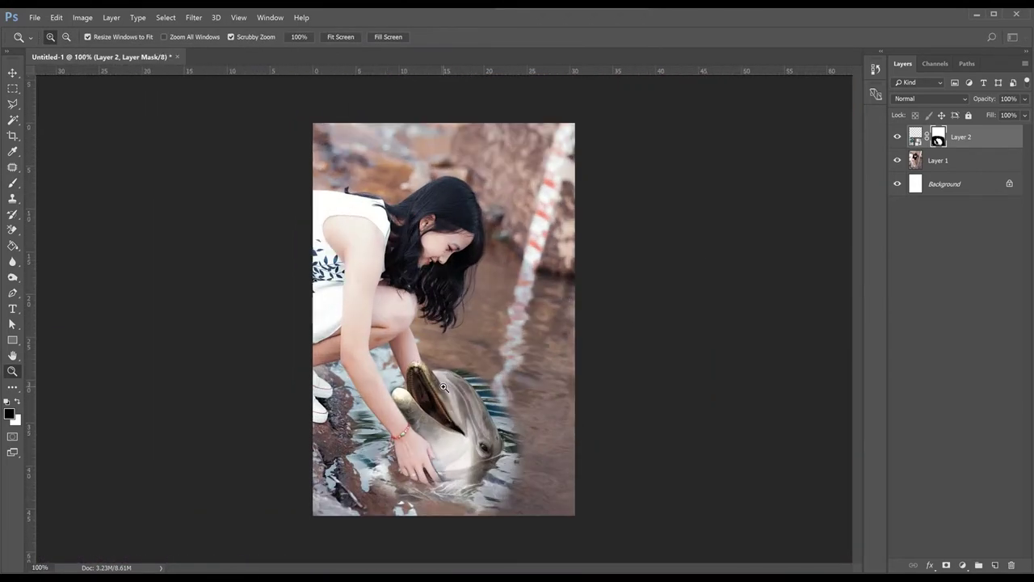
{"action": "key", "text": "v"}
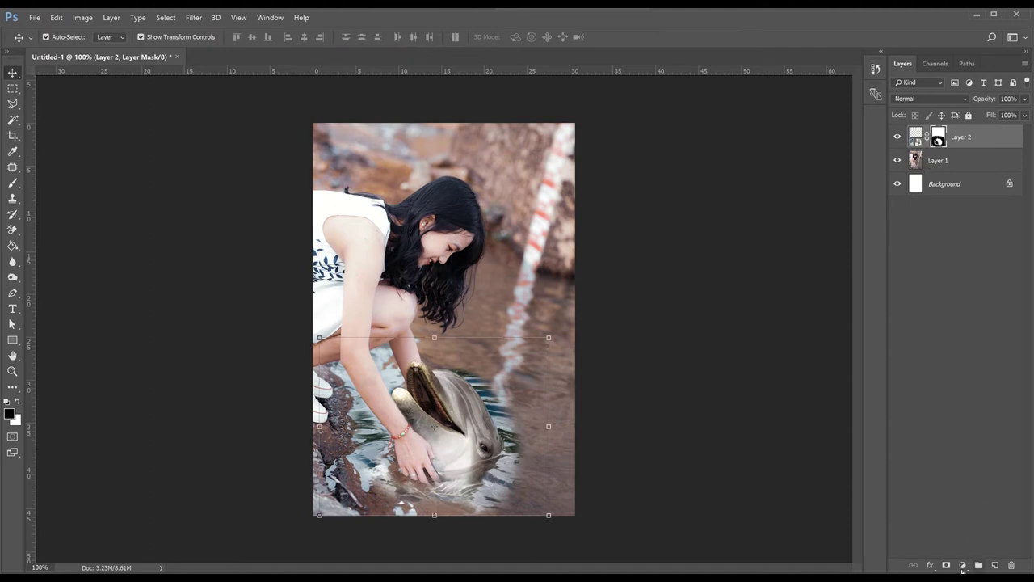
Add a Curves adjustment clipped to the dolphin and choose Find Dark & Light Colors
{"action": "left_click", "coordinate": [962, 565]}
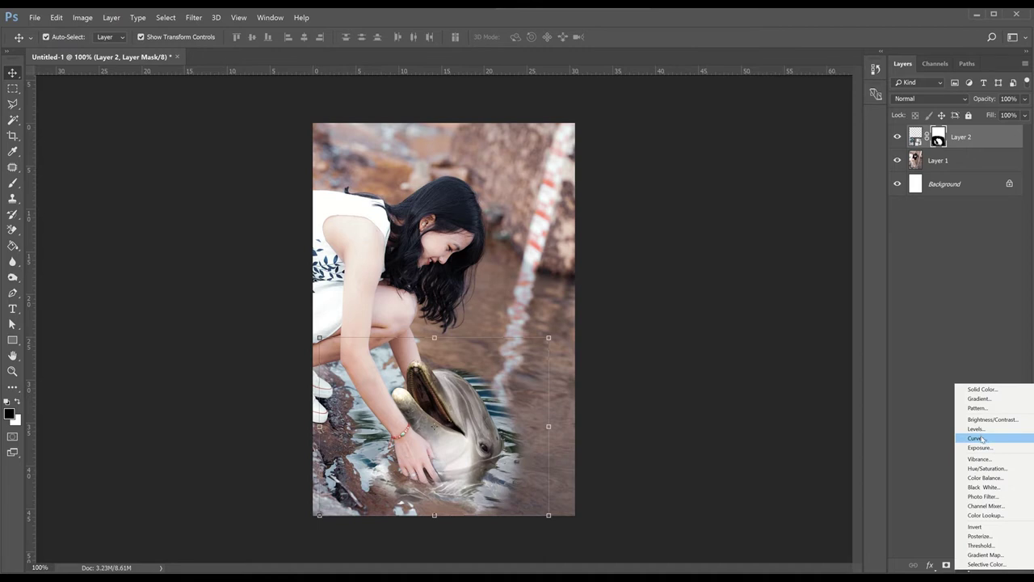
{"action": "left_click", "coordinate": [979, 438]}
{"action": "key", "text": "ctrl+alt+g"}
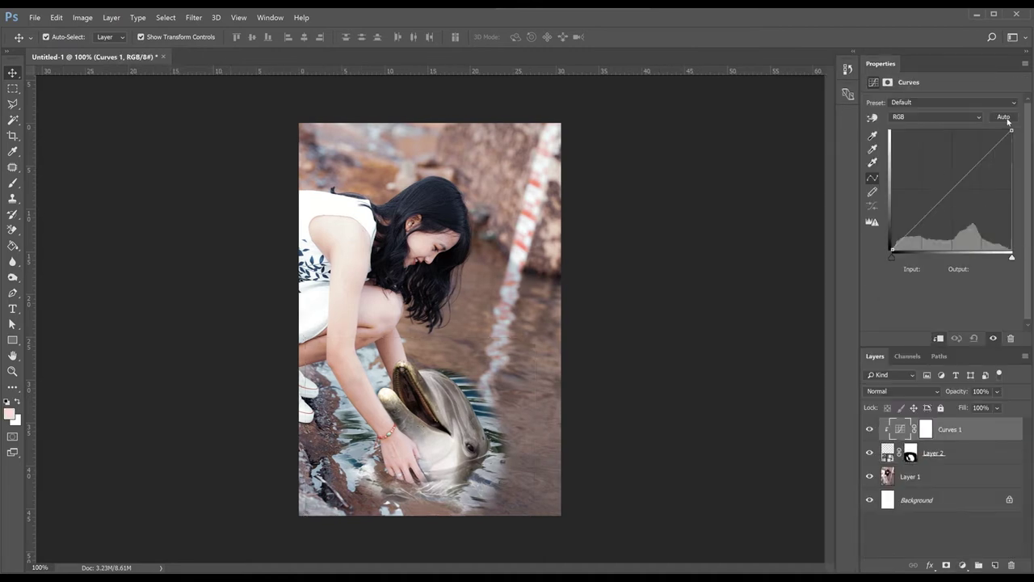
{"action": "left_click", "coordinate": [1004, 117], "text": "alt"}
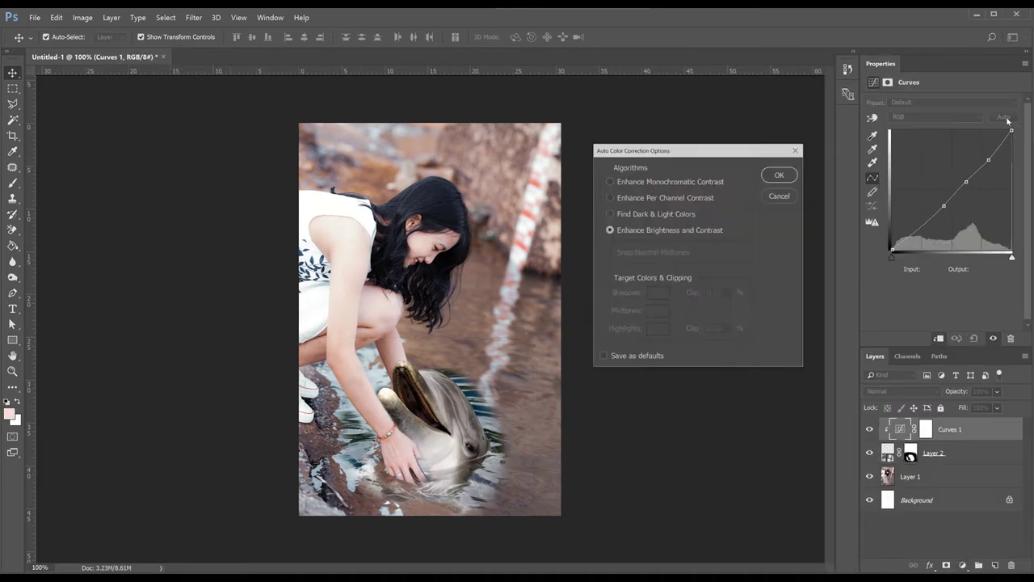
{"action": "left_click", "coordinate": [612, 217]}
Set the shadow target to 090909 from the dark hair and the highlight from the white top
{"action": "left_click", "coordinate": [659, 297]}
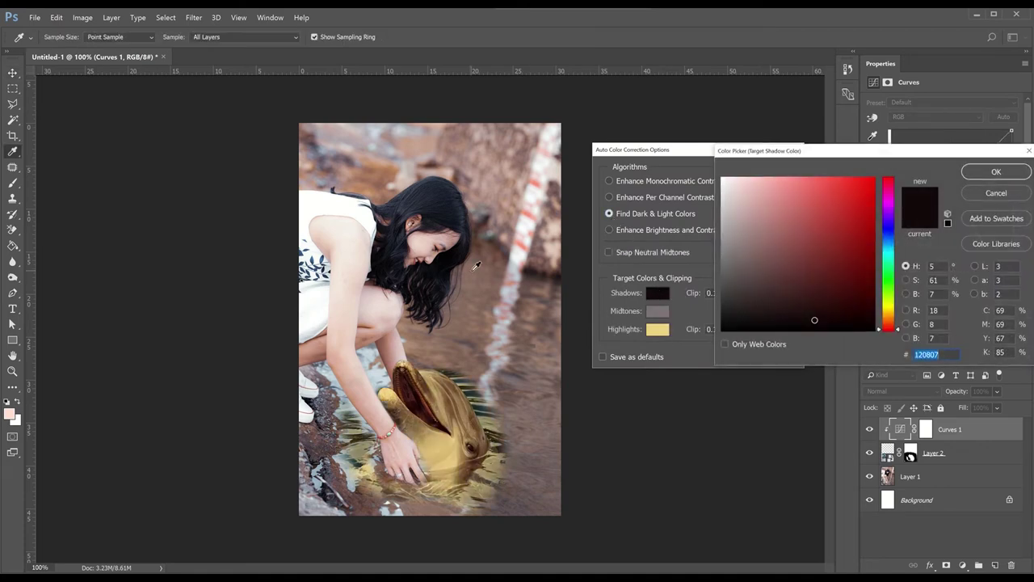
{"action": "type", "text": "090909"}
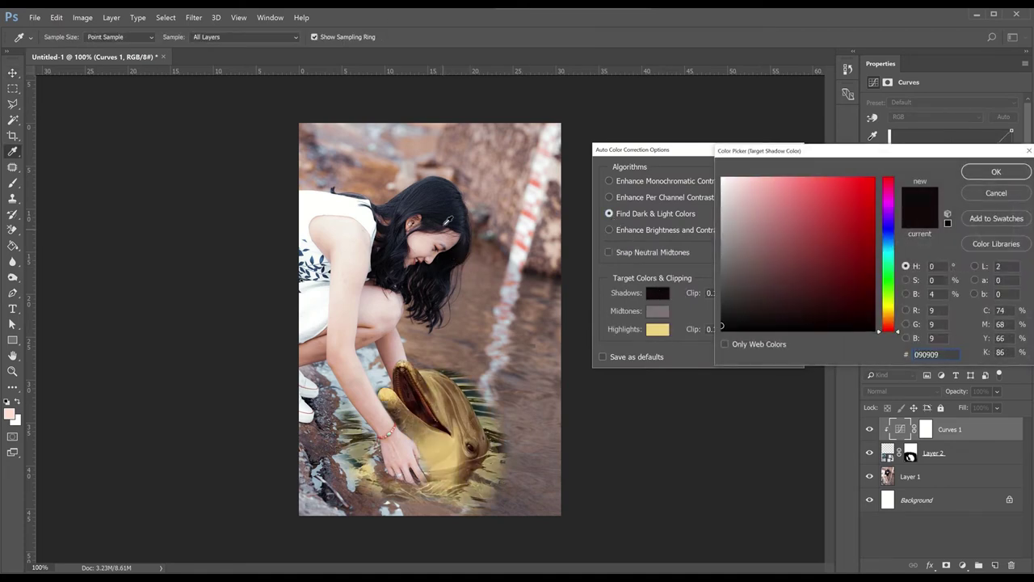
{"action": "left_click", "coordinate": [450, 208]}
{"action": "left_click", "coordinate": [450, 210]}
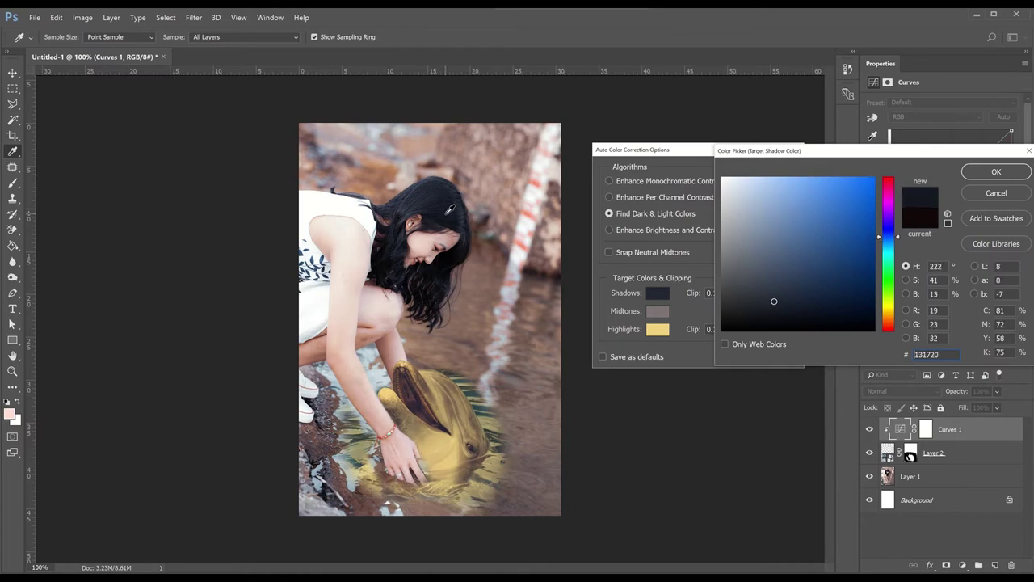
{"action": "left_click", "coordinate": [981, 175]}
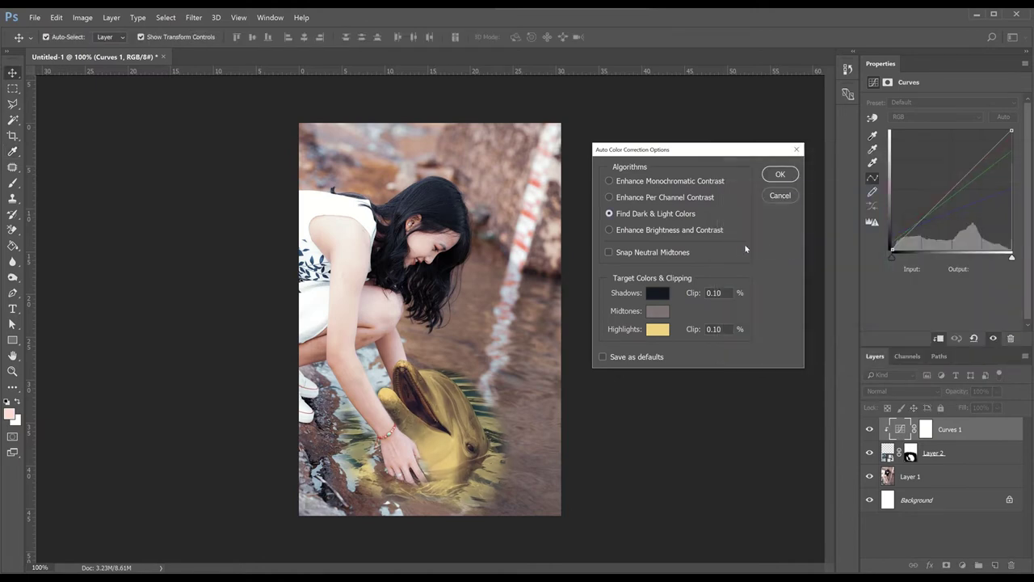
{"action": "left_click", "coordinate": [657, 329]}
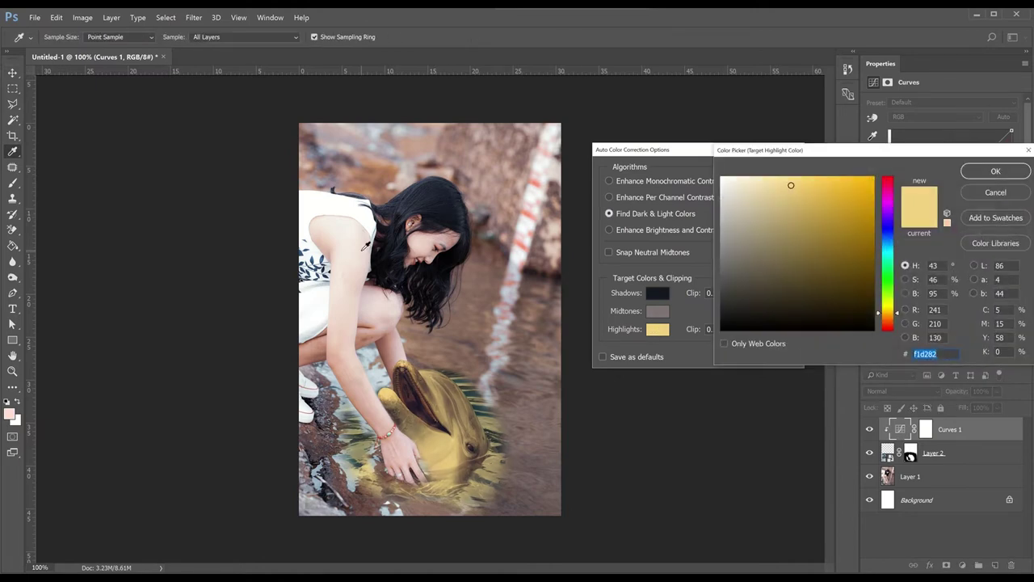
{"action": "left_click", "coordinate": [351, 236]}
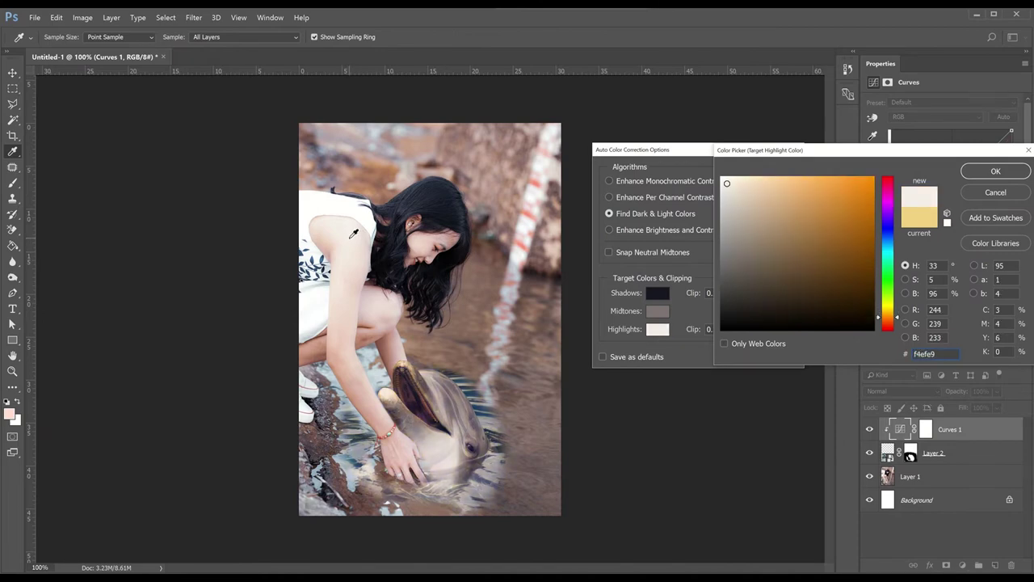
{"action": "key", "text": "Return"}
Sample a light background midtone target, apply the correction, and decline saving defaults
{"action": "left_click", "coordinate": [657, 310]}
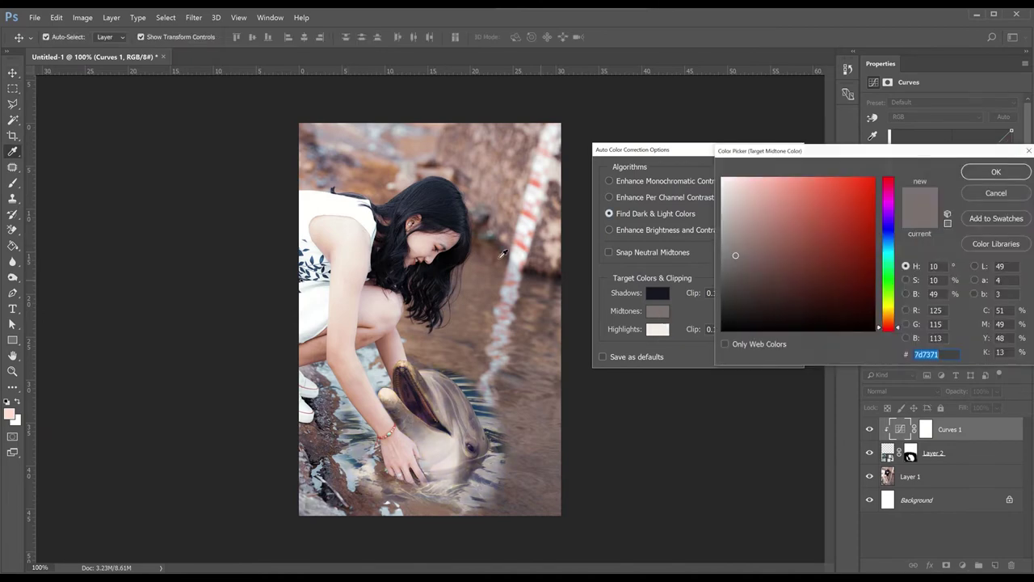
{"action": "left_click", "coordinate": [485, 209]}
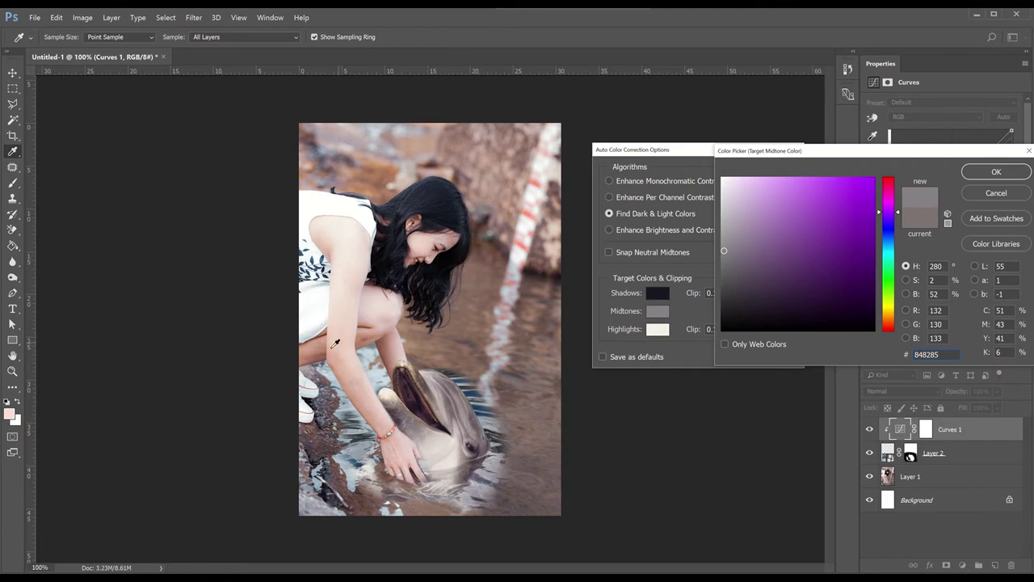
{"action": "left_click", "coordinate": [325, 352]}
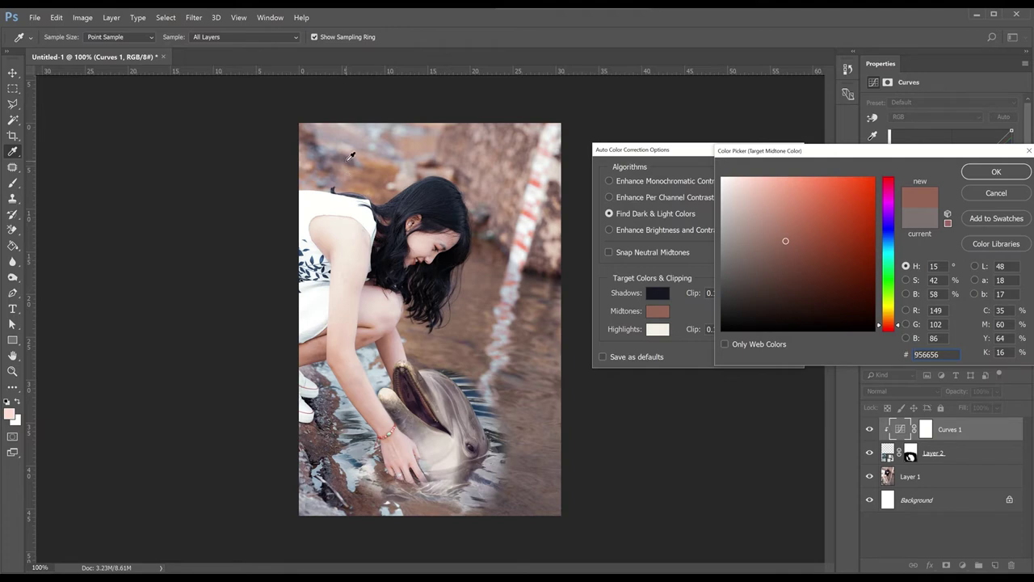
{"action": "left_click", "coordinate": [352, 152]}
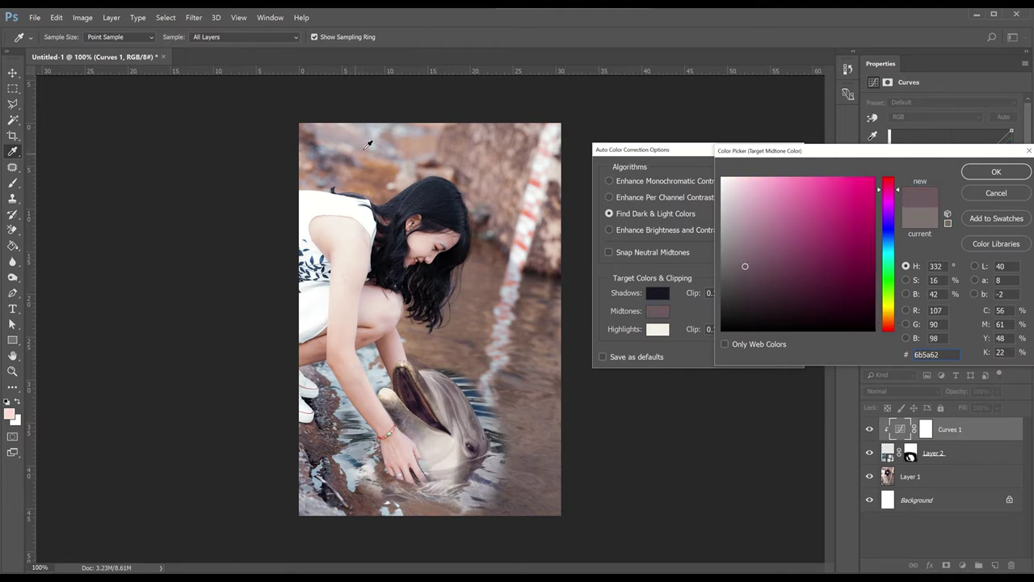
{"action": "left_click", "coordinate": [388, 139]}
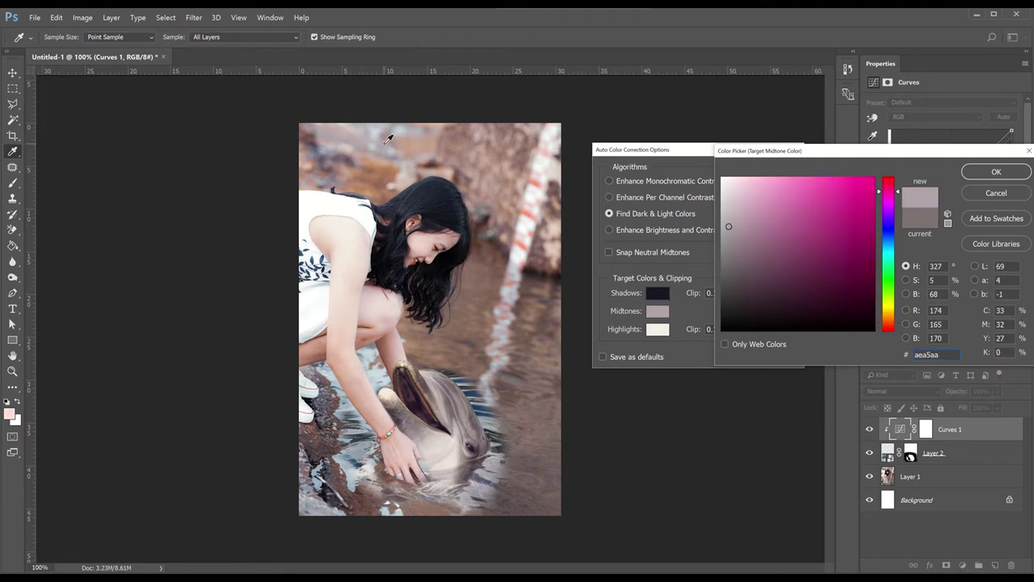
{"action": "key", "text": "Return"}
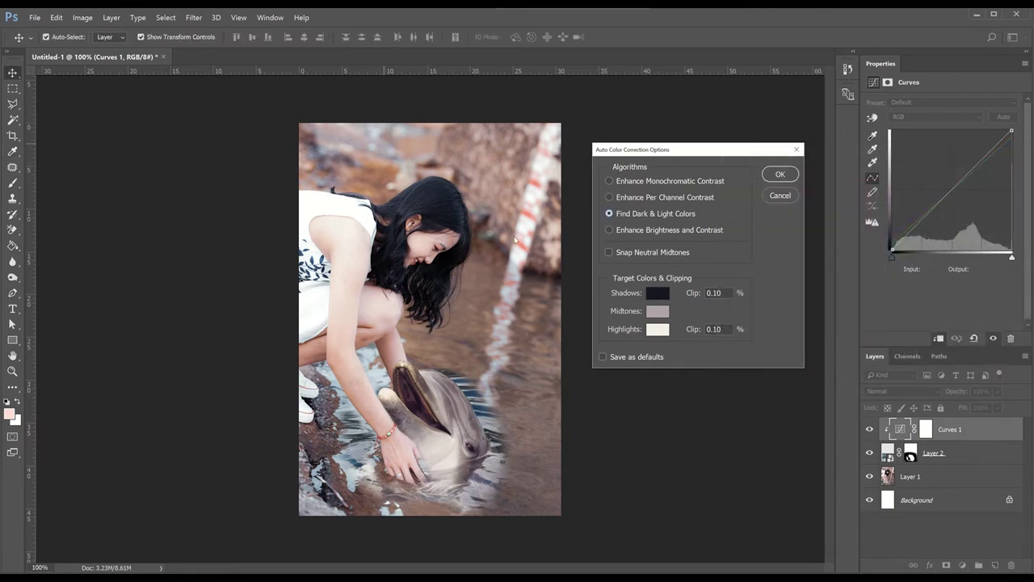
{"action": "key", "text": "Return"}
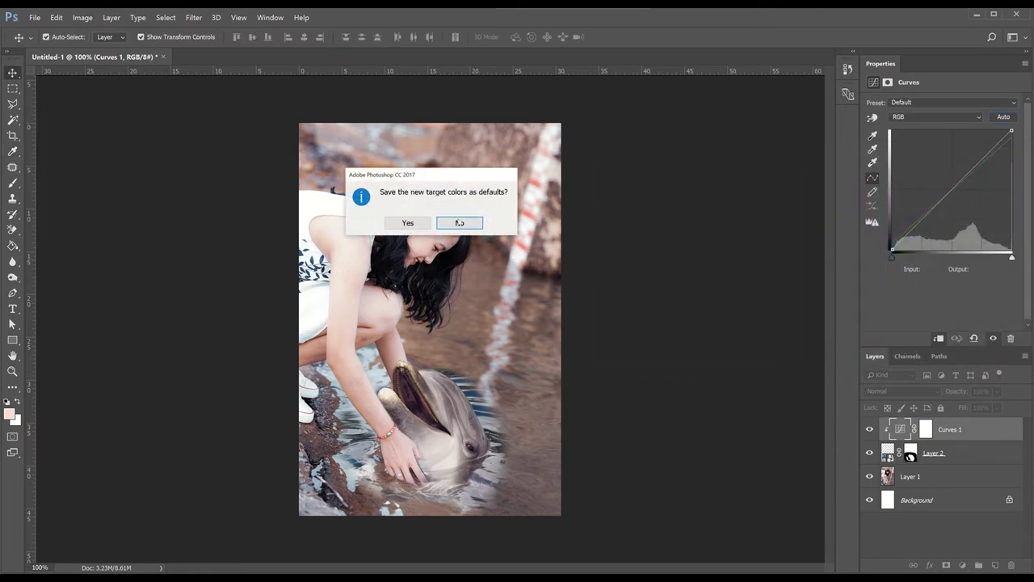
{"action": "left_click", "coordinate": [459, 223]}
{"action": "left_click", "coordinate": [962, 564]}
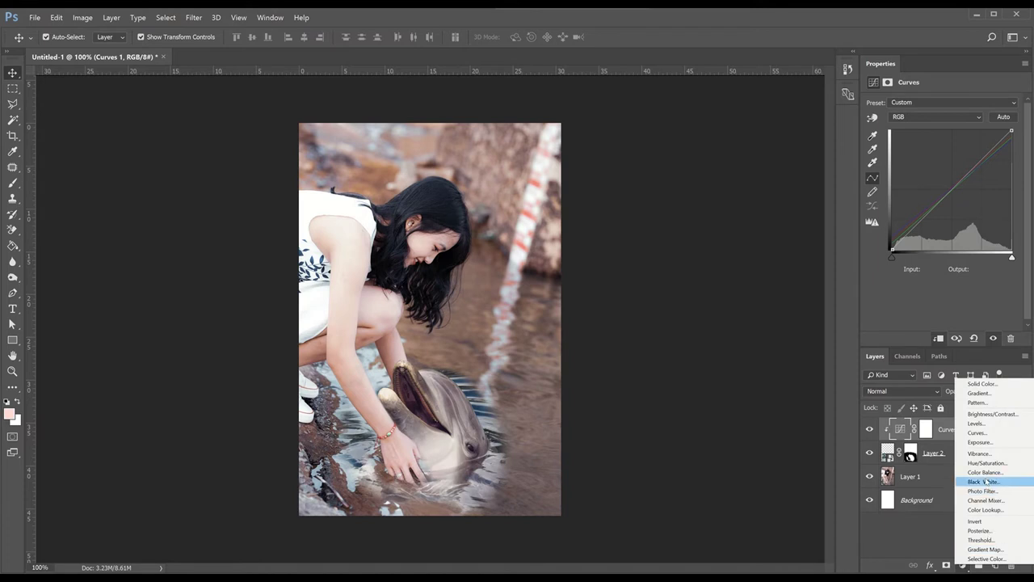
Add a clipped Hue/Saturation adjustment and raise the Blues lightness to maximum
{"action": "left_click", "coordinate": [987, 462]}
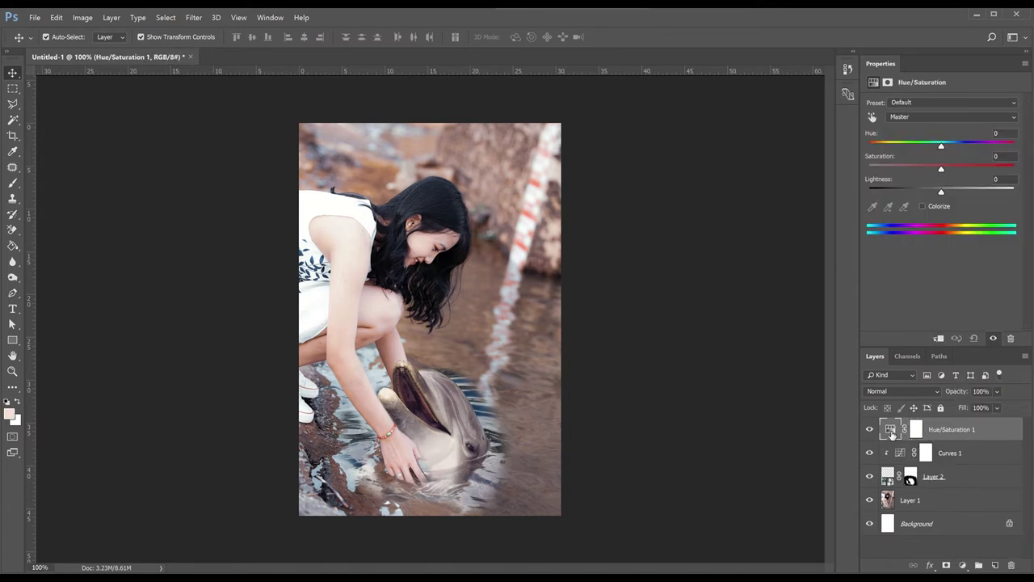
{"action": "left_click", "coordinate": [938, 338]}
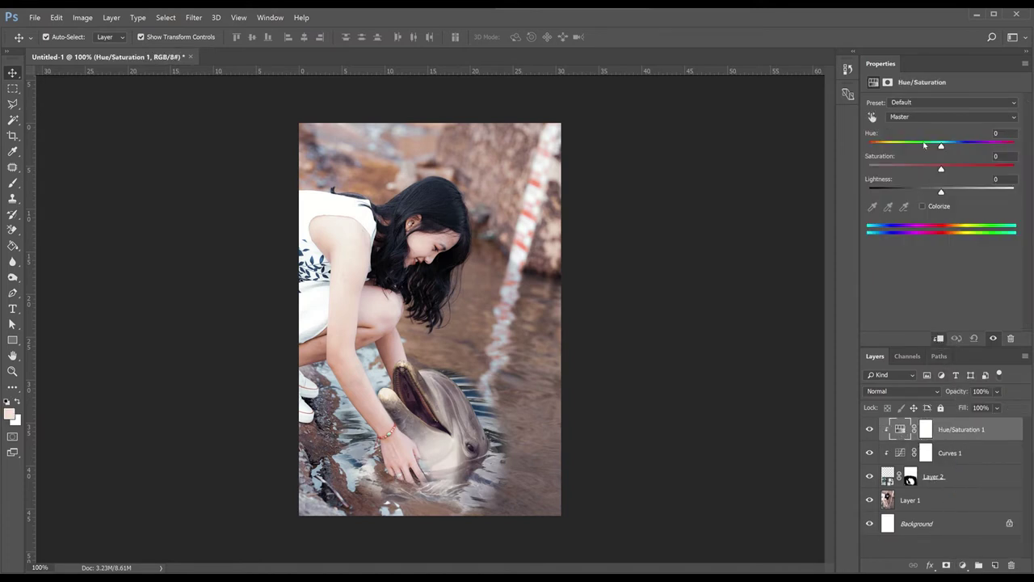
{"action": "left_click", "coordinate": [913, 118]}
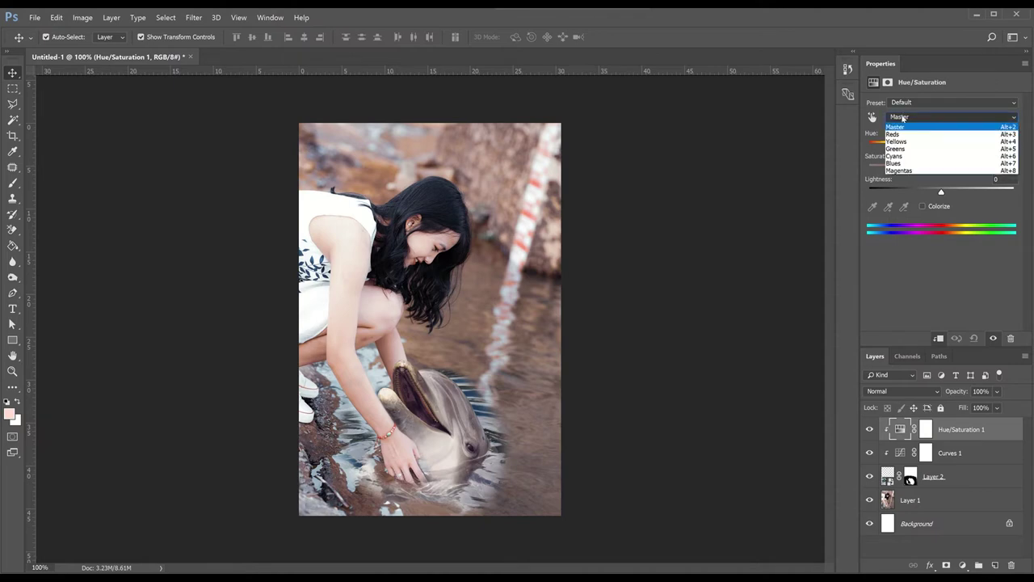
{"action": "left_click", "coordinate": [915, 168]}
{"action": "left_click_drag", "start_coordinate": [952, 193], "coordinate": [1015, 192]}
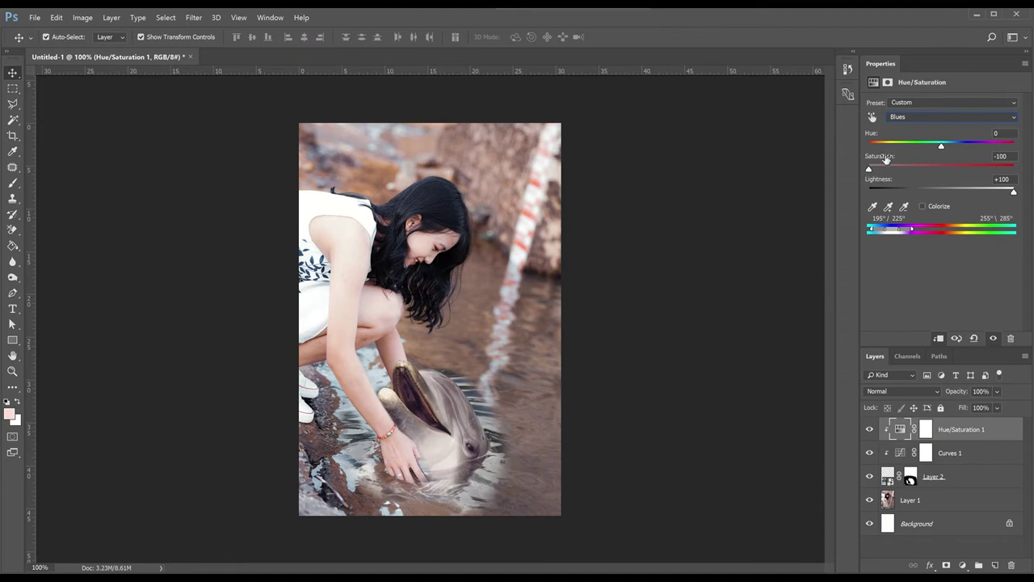
Brighten the Cyans fully and slightly mute and darken the Magentas
{"action": "left_click", "coordinate": [901, 118]}
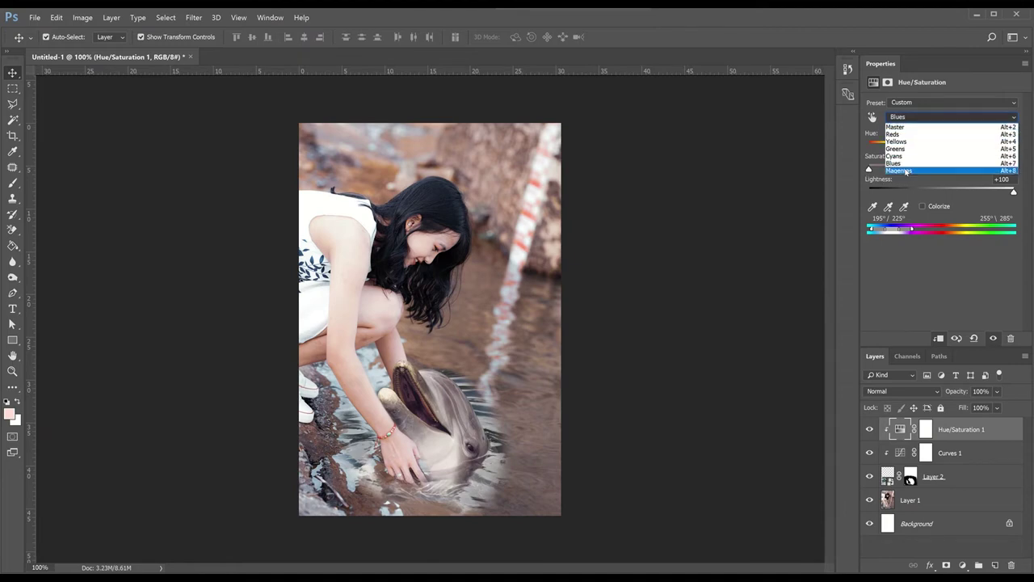
{"action": "left_click", "coordinate": [899, 156]}
{"action": "left_click_drag", "start_coordinate": [957, 194], "coordinate": [1026, 194]}
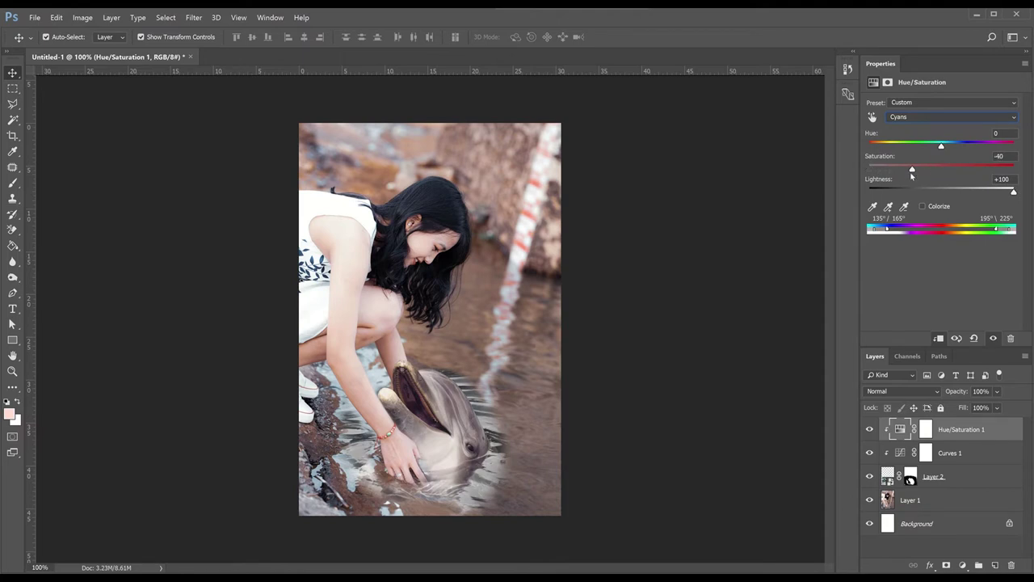
{"action": "left_click", "coordinate": [912, 118]}
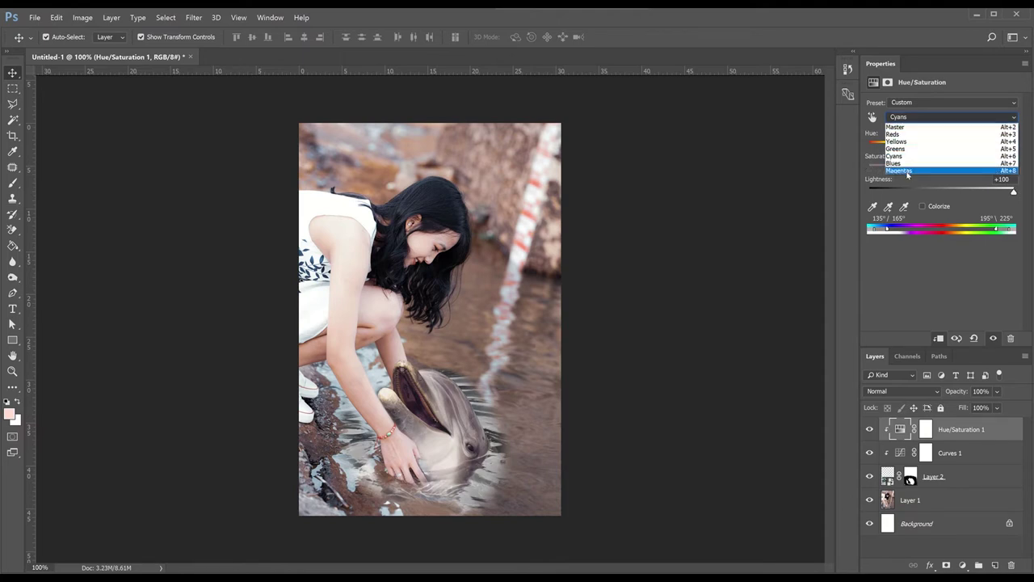
{"action": "left_click", "coordinate": [908, 174]}
{"action": "mouse_move", "coordinate": [941, 192]}
{"action": "left_mouse_down"}
{"action": "mouse_move", "coordinate": [1019, 193]}
{"action": "mouse_move", "coordinate": [943, 192]}
{"action": "mouse_move", "coordinate": [907, 170]}
{"action": "mouse_move", "coordinate": [935, 170]}
{"action": "left_mouse_up"}
{"action": "left_click", "coordinate": [869, 429]}
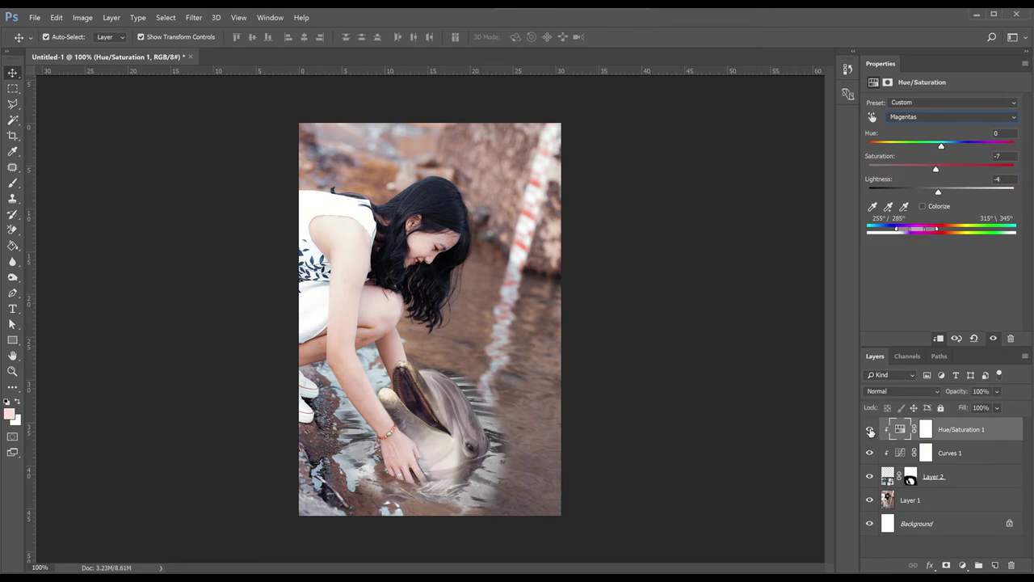
{"action": "left_click", "coordinate": [909, 478]}
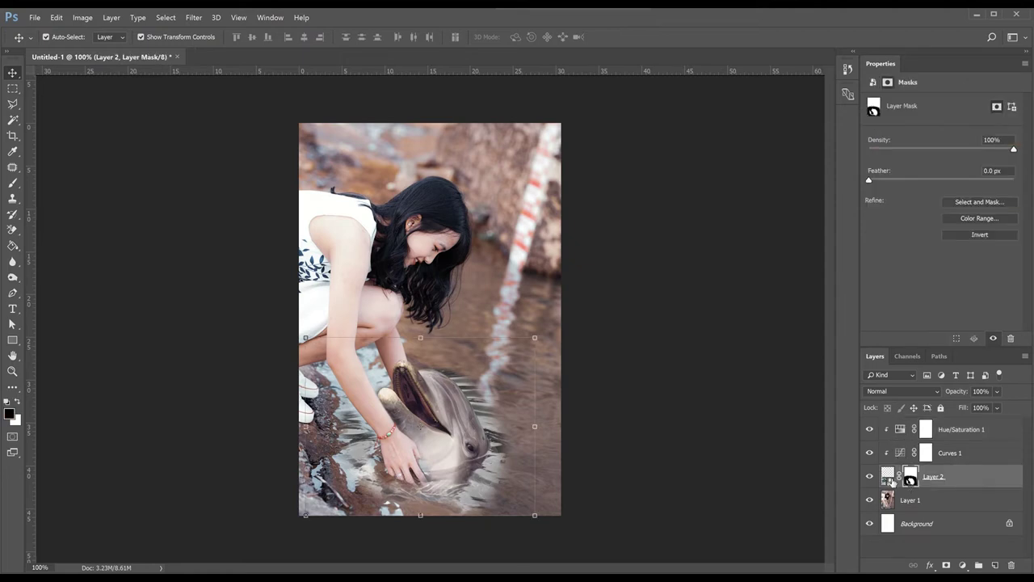
Paint the mask at 10% opacity with a small brush to blend the dolphin's head edge into the water
{"action": "key", "text": "z"}
{"action": "left_click", "coordinate": [505, 425]}
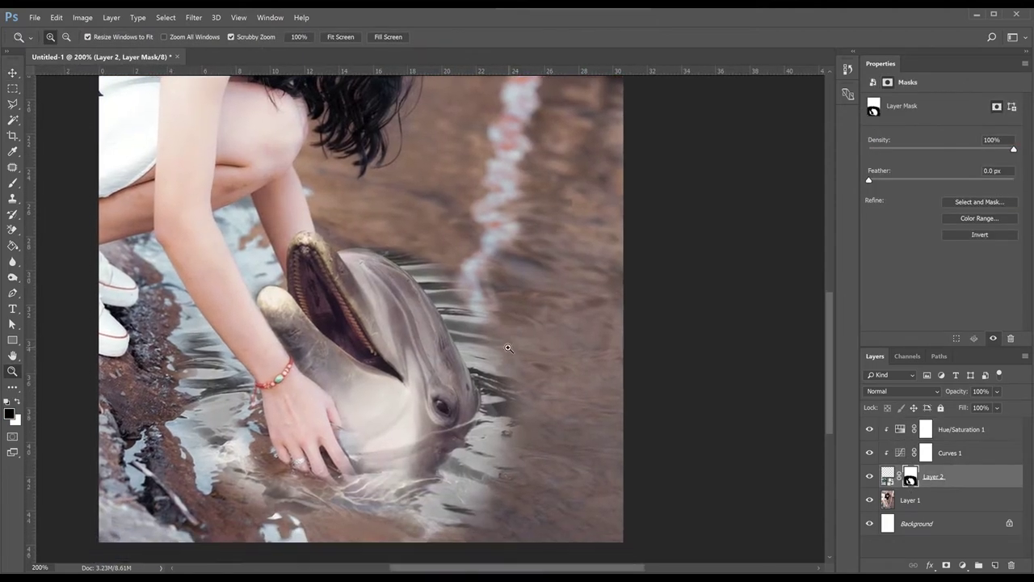
{"action": "key", "text": "b"}
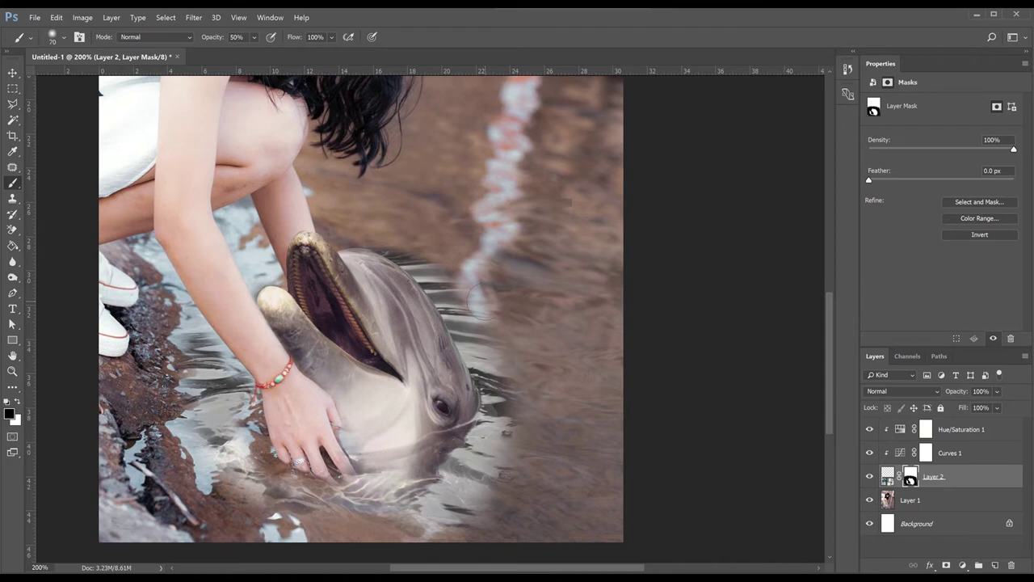
{"action": "key", "text": "bracketleft"}
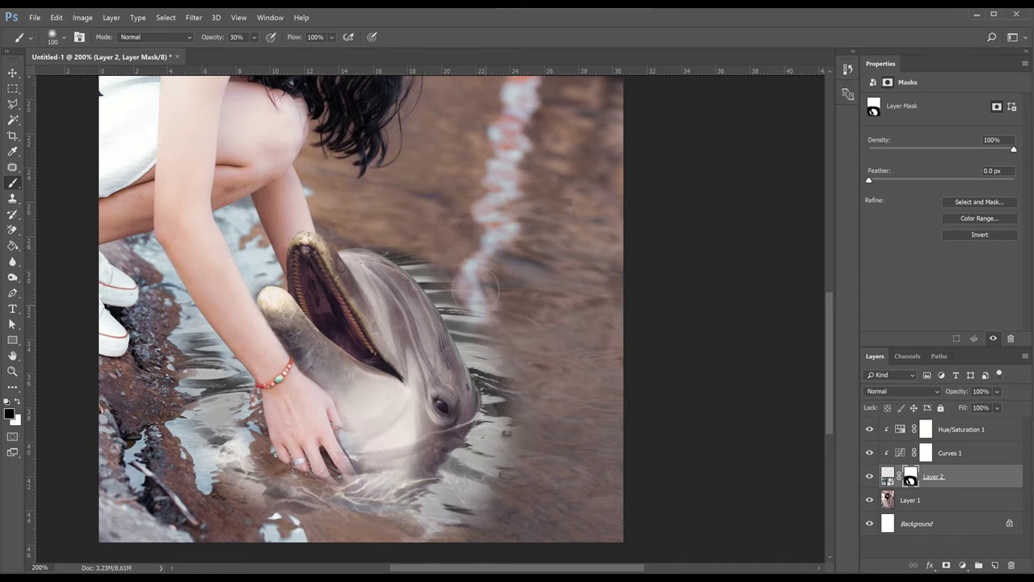
{"action": "key", "text": "bracketleft"}
{"action": "key", "text": "bracketleft"}
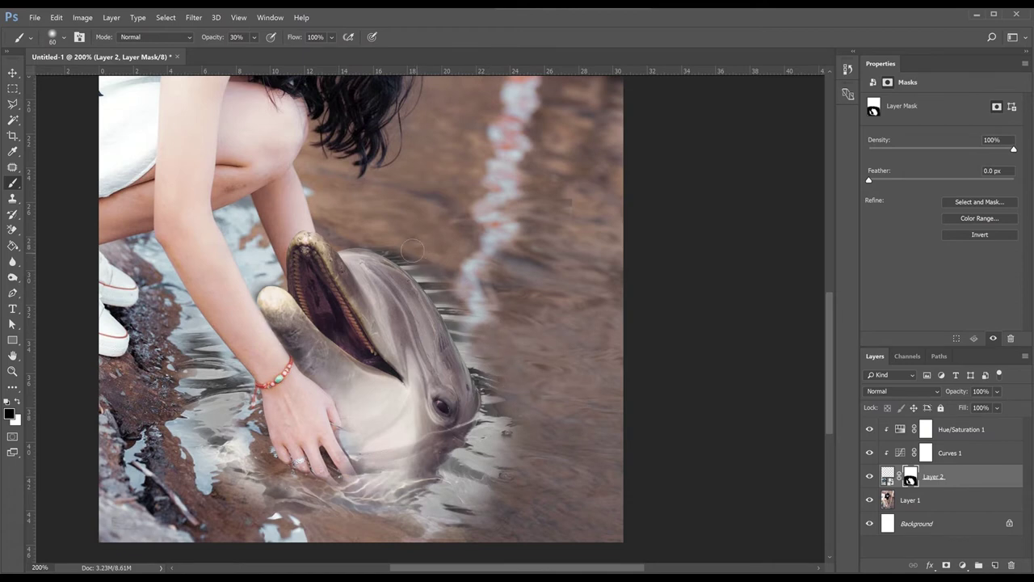
{"action": "scroll", "coordinate": [426, 261], "scroll_direction": "up", "scroll_amount": 3}
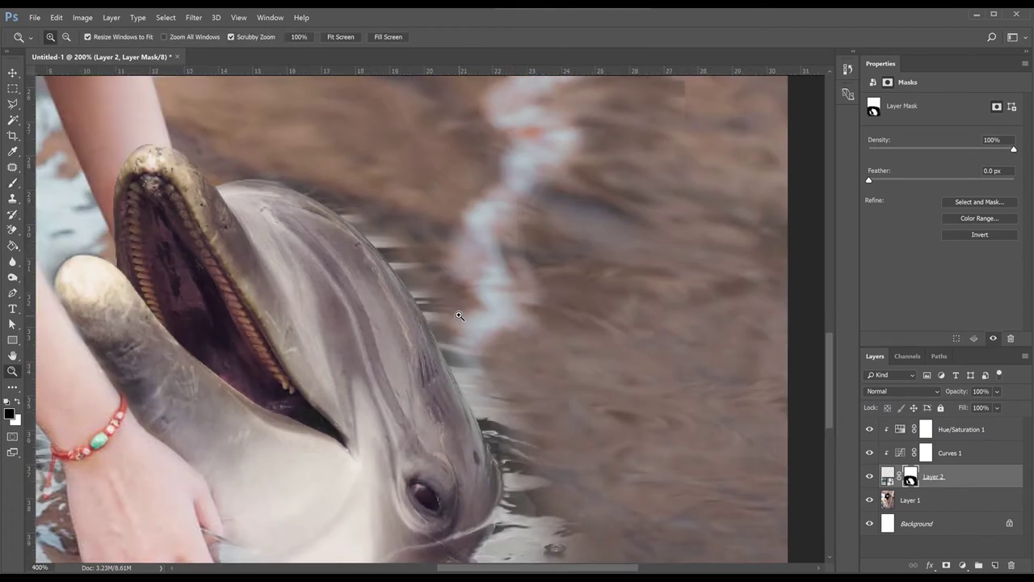
{"action": "key", "text": "1"}
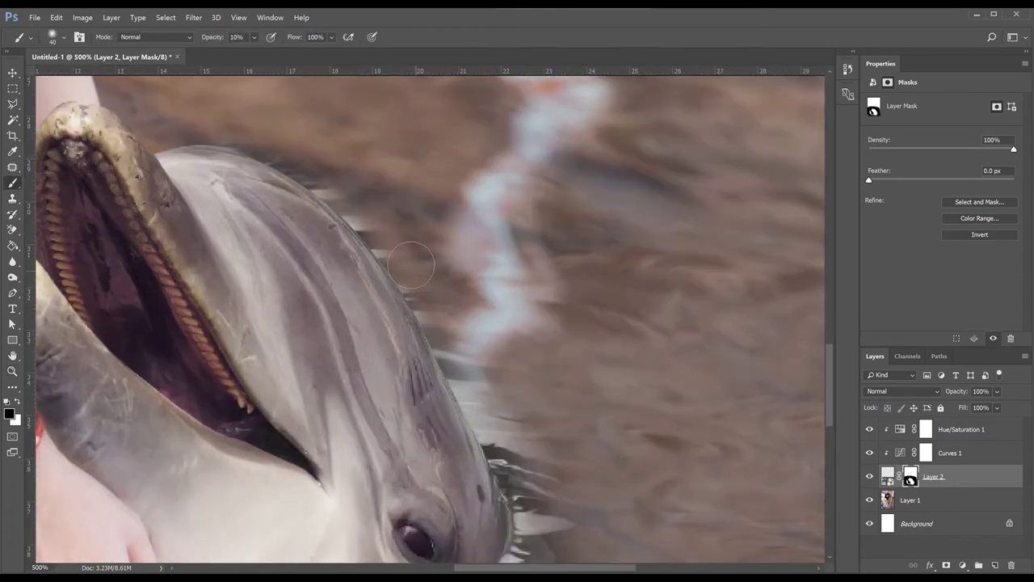
{"action": "left_click_drag", "start_coordinate": [428, 288], "coordinate": [550, 454]}
Feather the dolphin mask by about 1.6 px
{"action": "key", "text": "bracketleft"}
{"action": "key", "text": "bracketleft"}
{"action": "key", "text": "bracketleft"}
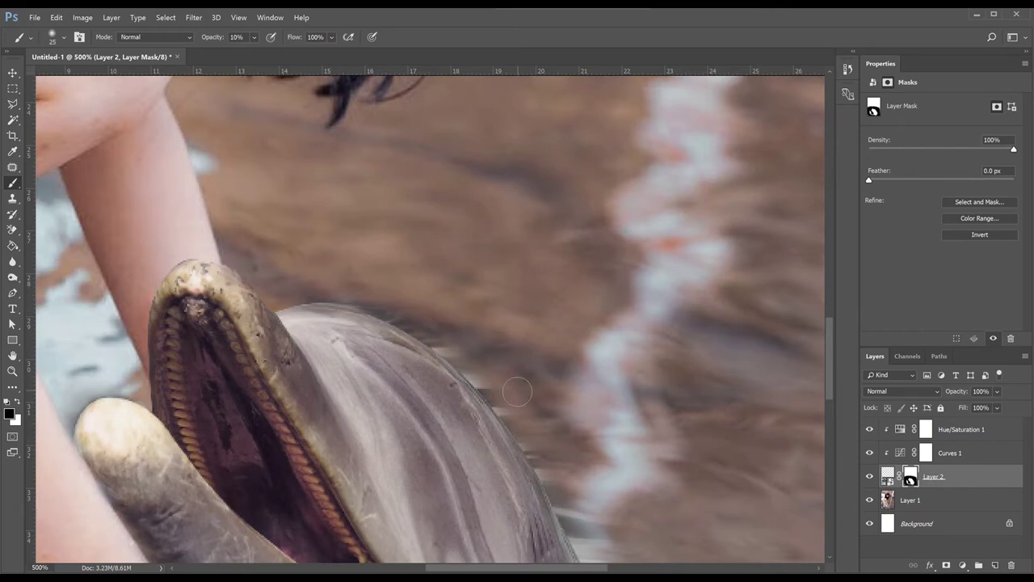
{"action": "left_click_drag", "start_coordinate": [396, 307], "coordinate": [287, 138]}
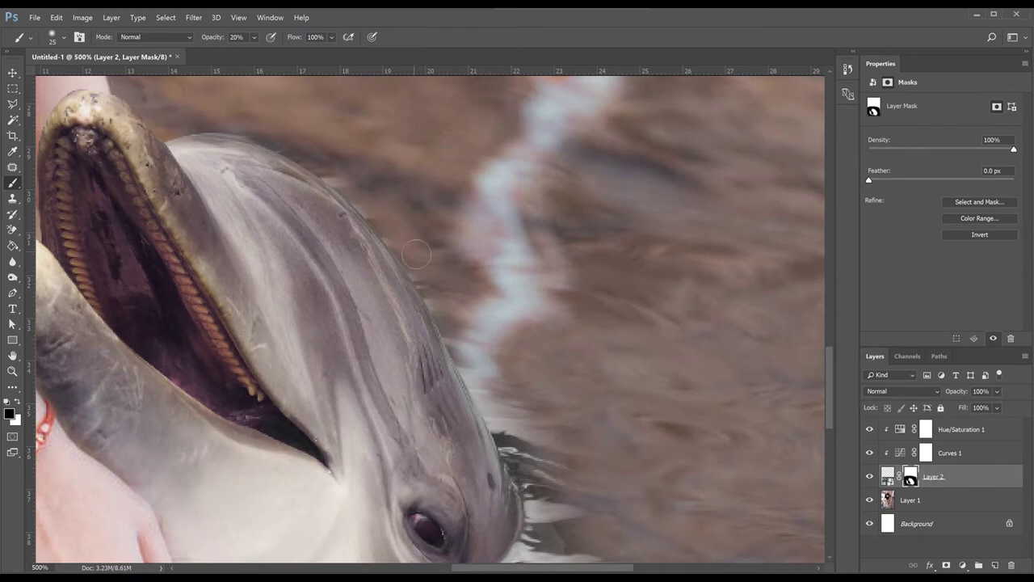
{"action": "left_click_drag", "start_coordinate": [327, 169], "coordinate": [433, 287]}
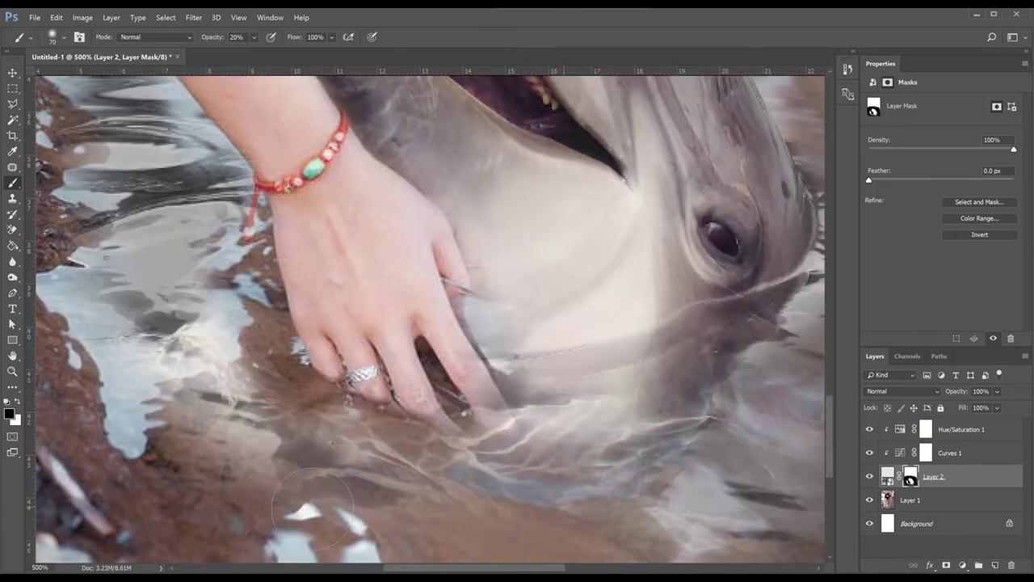
{"action": "key", "text": "bracketleft"}
{"action": "key", "text": "bracketleft"}
{"action": "key", "text": "bracketleft"}
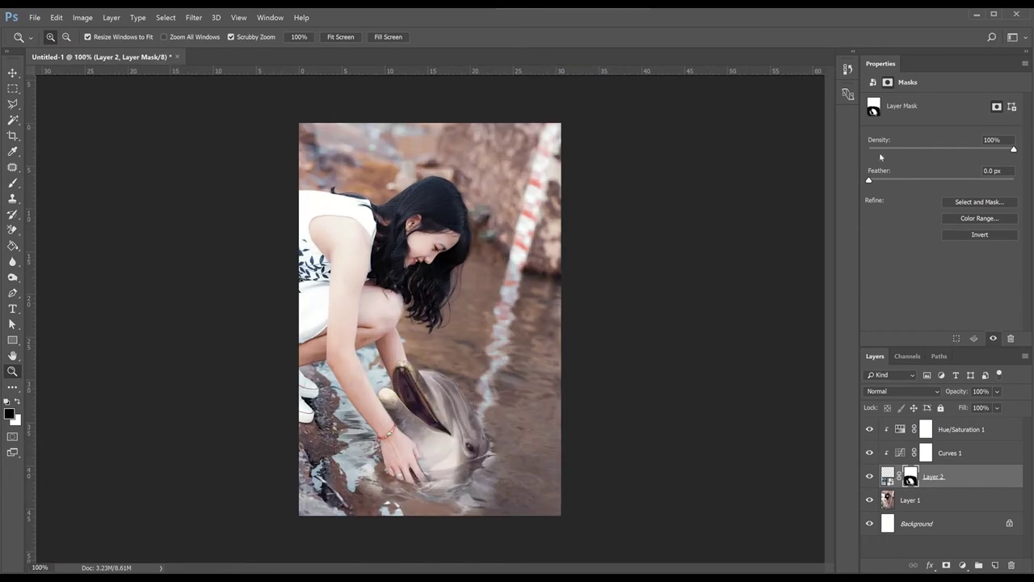
{"action": "left_click_drag", "start_coordinate": [869, 180], "coordinate": [887, 181]}
Paint white on Layer 2's mask with a slightly larger brush around the girl's hand
{"action": "key", "text": "x"}
{"action": "key", "text": "bracketright"}
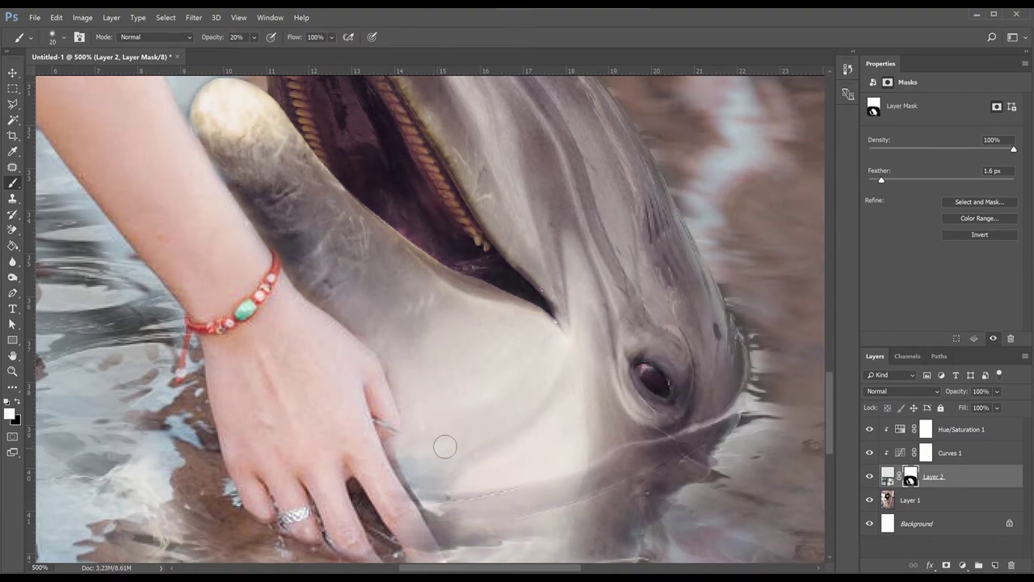
{"action": "key", "text": "z"}
{"action": "key", "text": "b"}
{"action": "key", "text": "x"}
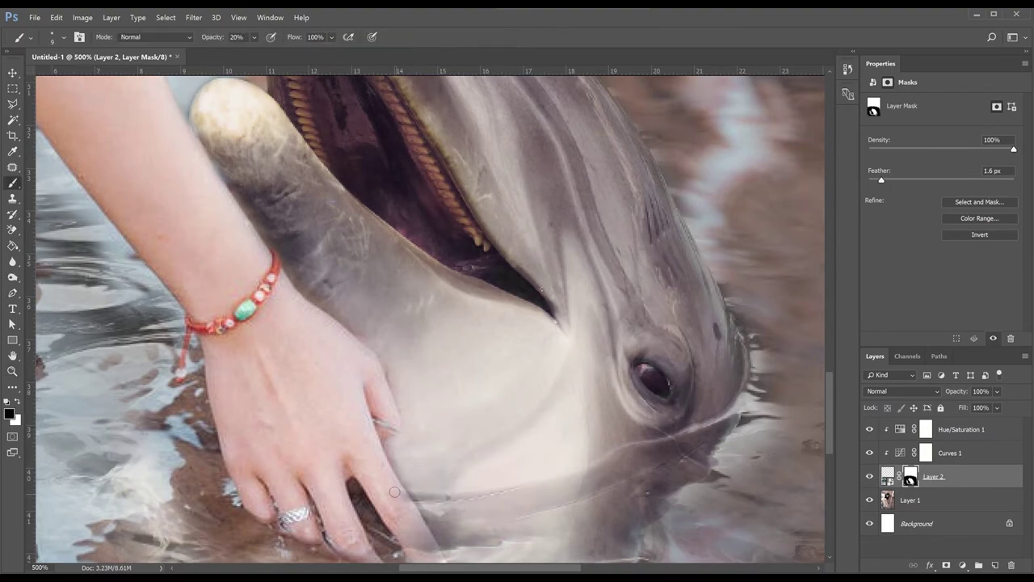
{"action": "key", "text": "x"}
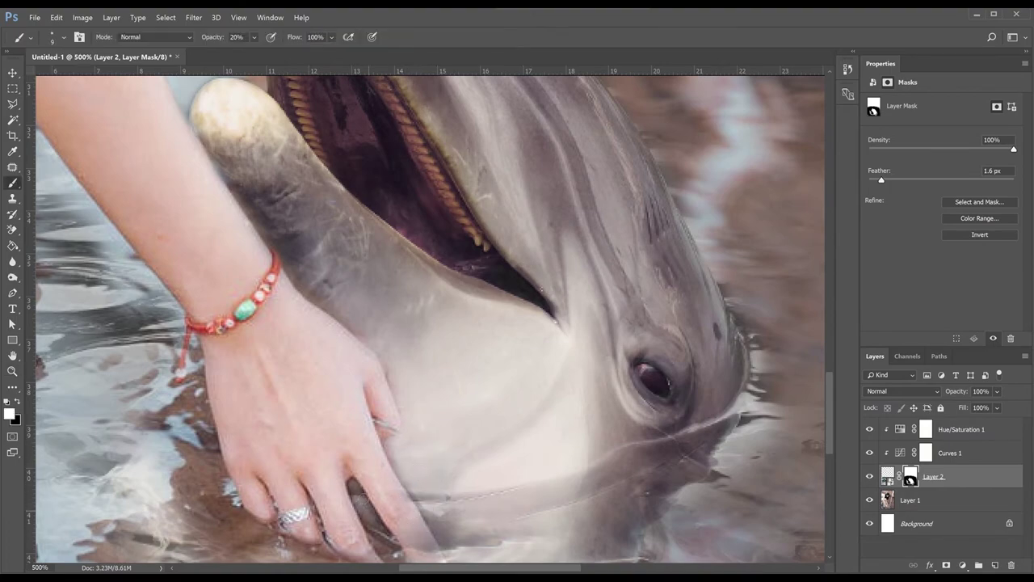
{"action": "key", "text": "z"}
{"action": "left_click", "coordinate": [444, 443], "text": "alt"}
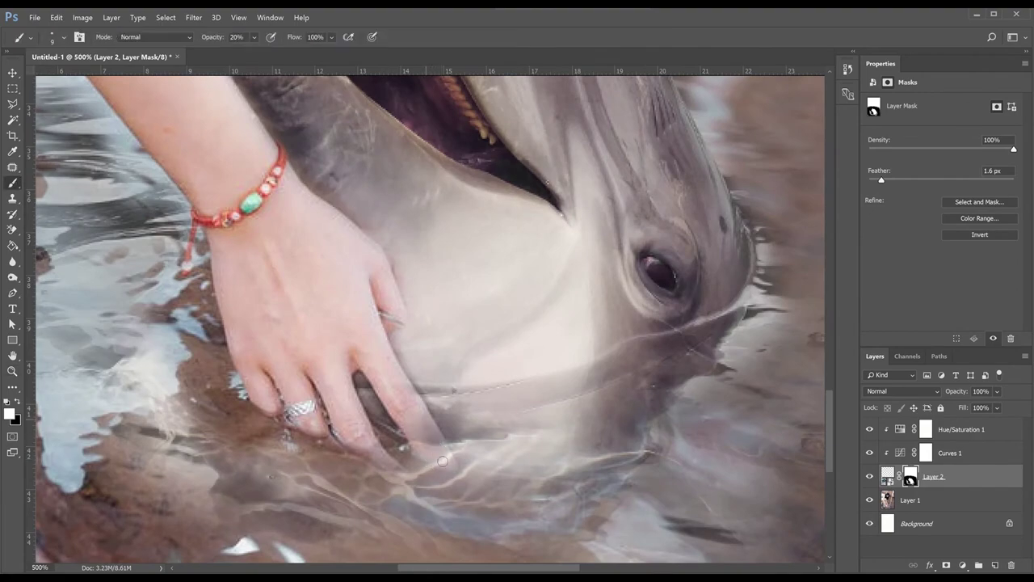
Zoom into the dolphin's mouth and restore its chin on the mask with a smaller white brush
{"action": "key", "text": "x"}
{"action": "key", "text": "z"}
{"action": "left_click_drag", "start_coordinate": [429, 436], "coordinate": [370, 494]}
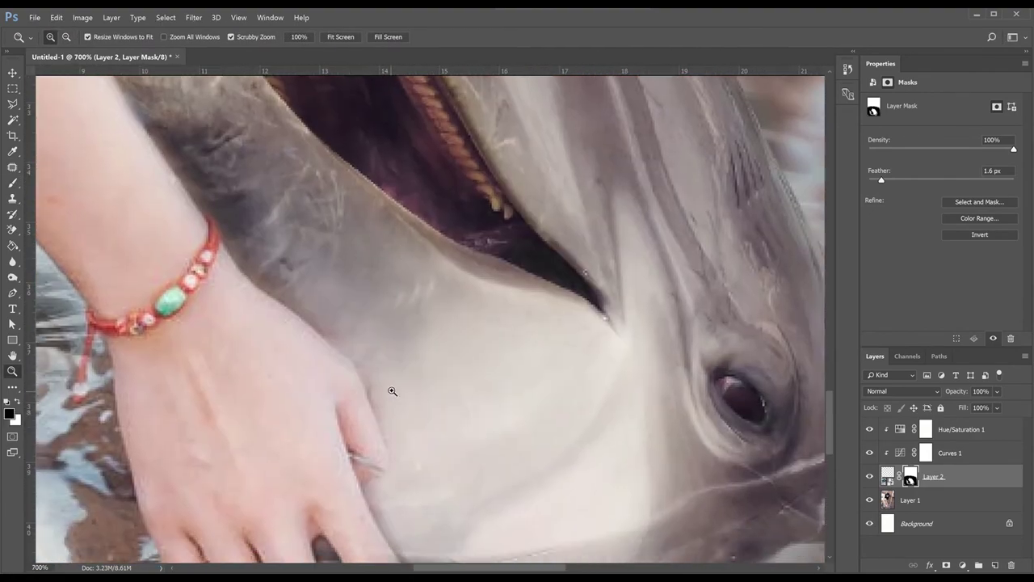
{"action": "key", "text": "b"}
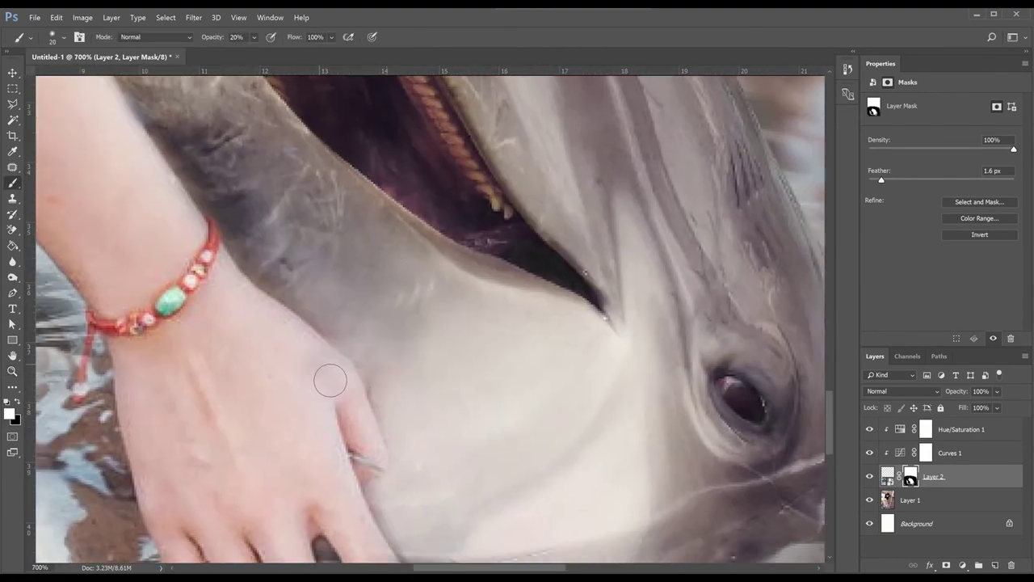
{"action": "key", "text": "bracketleft"}
{"action": "key", "text": "bracketleft"}
{"action": "key", "text": "x"}
{"action": "key", "text": "z"}
{"action": "key", "text": "ctrl+1"}
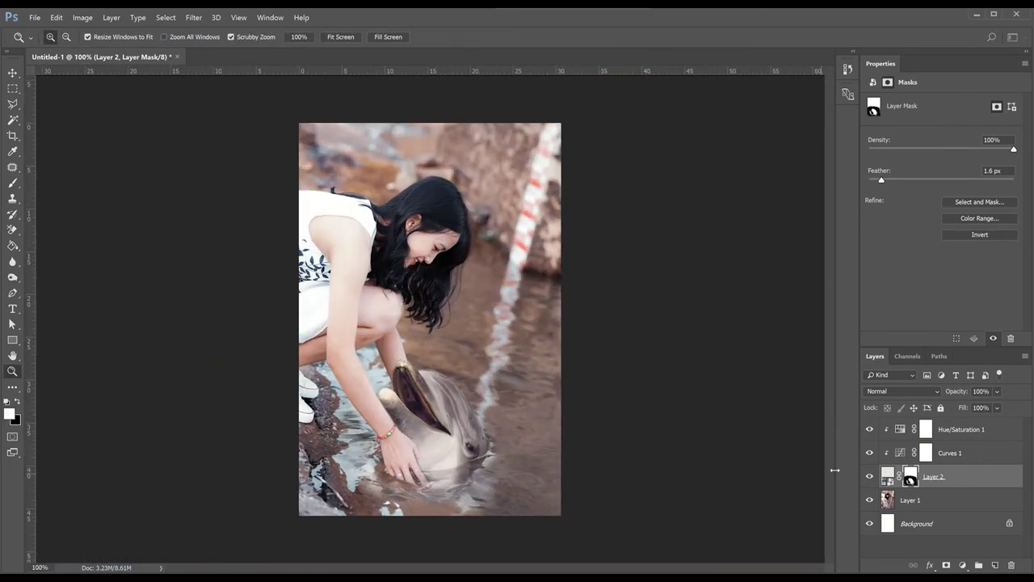
{"action": "left_click", "coordinate": [458, 437]}
Blend the dolphin's chin edge and the water beside the girl's hand on Layer 2's mask
{"action": "key", "text": "b"}
{"action": "key", "text": "x"}
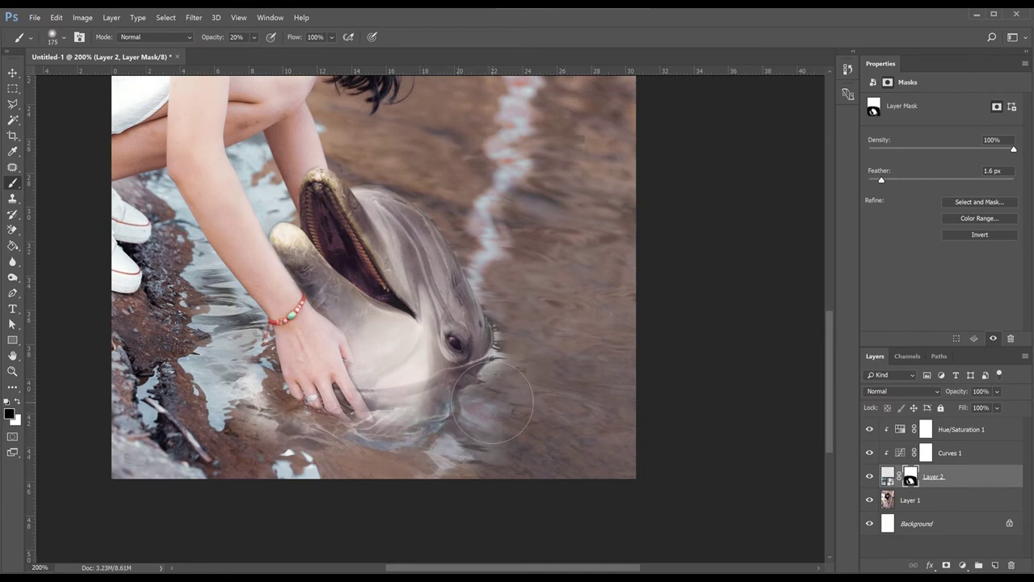
{"action": "left_click_drag", "start_coordinate": [485, 367], "coordinate": [517, 376]}
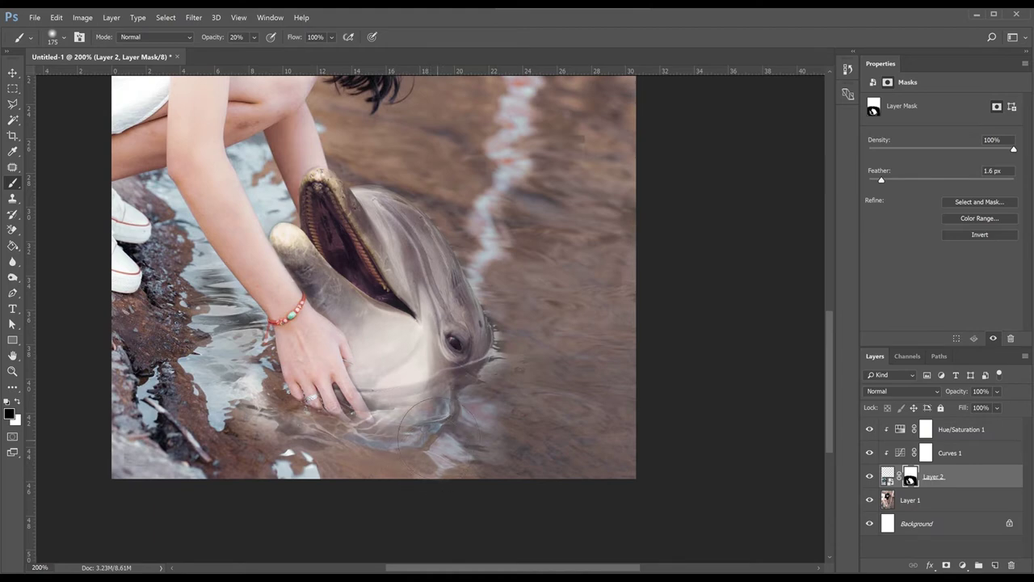
{"action": "key", "text": "bracketleft"}
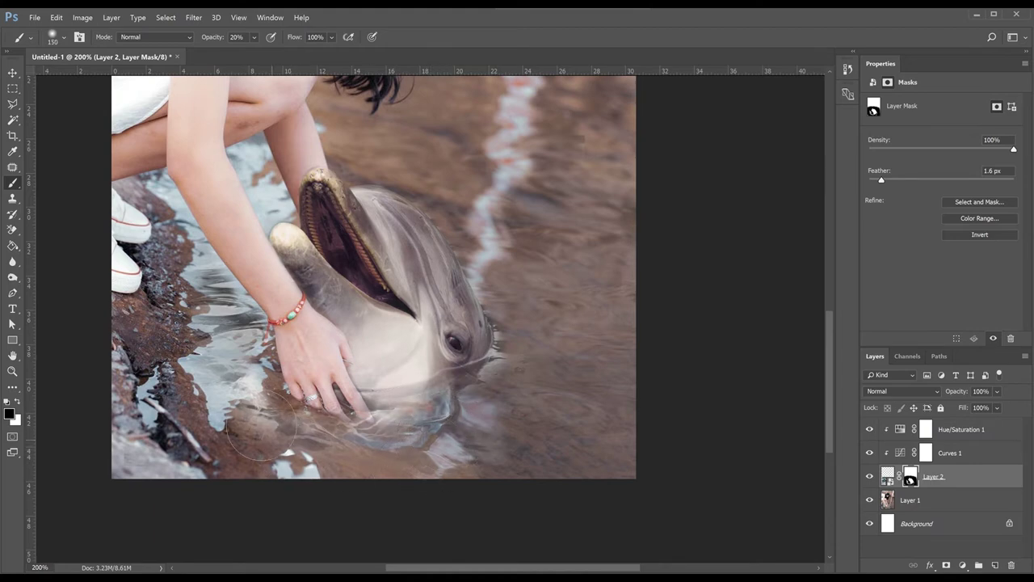
{"action": "left_click_drag", "start_coordinate": [294, 451], "coordinate": [227, 360]}
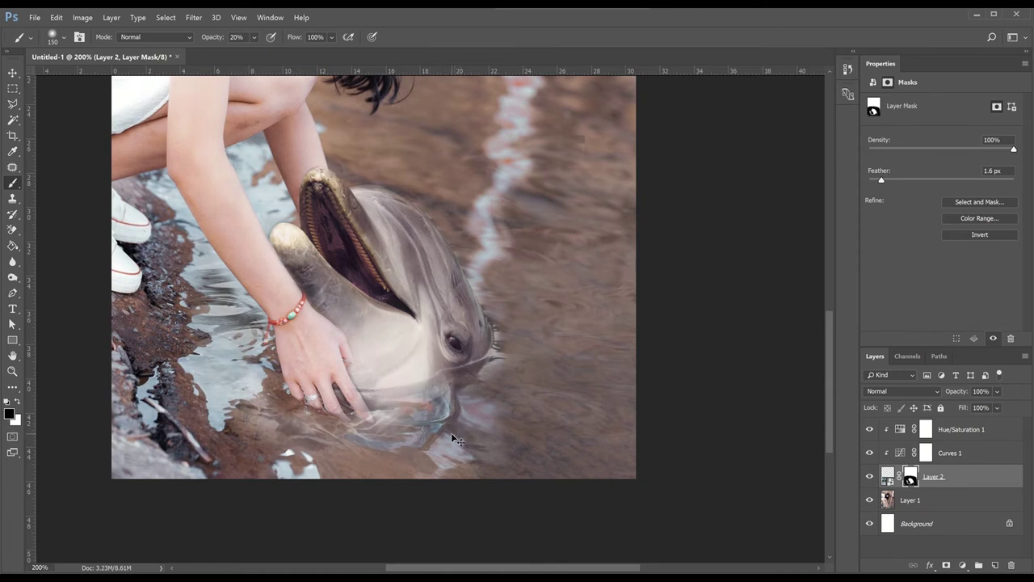
{"action": "key", "text": "x"}
{"action": "mouse_move", "coordinate": [453, 416]}
{"action": "left_mouse_down"}
{"action": "mouse_move", "coordinate": [420, 408]}
{"action": "mouse_move", "coordinate": [395, 420]}
{"action": "mouse_move", "coordinate": [404, 428]}
{"action": "mouse_move", "coordinate": [480, 409]}
{"action": "left_mouse_up"}
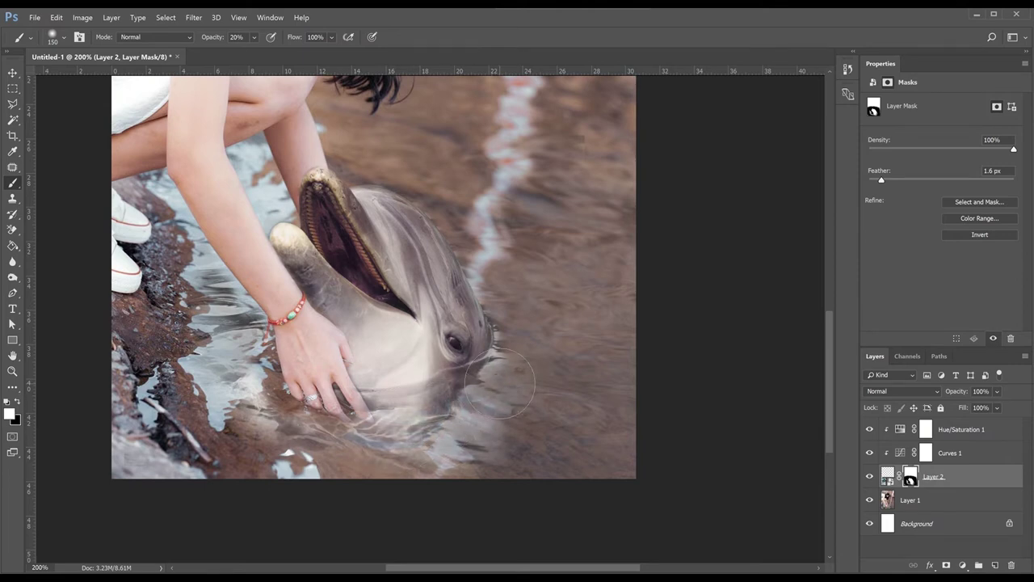
{"action": "key", "text": "z"}
{"action": "left_click", "coordinate": [493, 392], "text": "alt"}
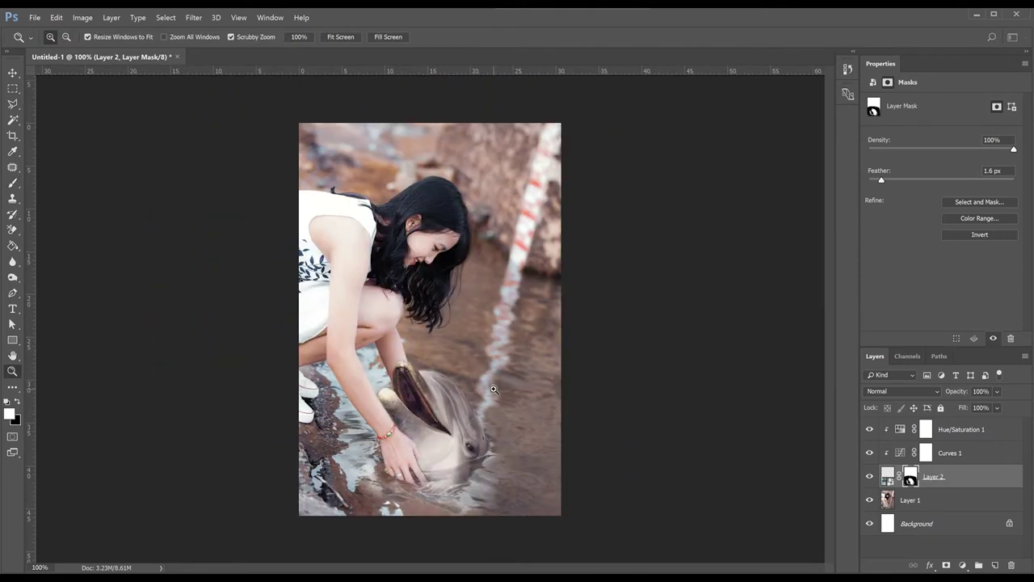
Check the dolphin's head blend at several zoom levels, then select the Hue/Saturation 1 layer
{"action": "key", "text": "b"}
{"action": "key", "text": "x"}
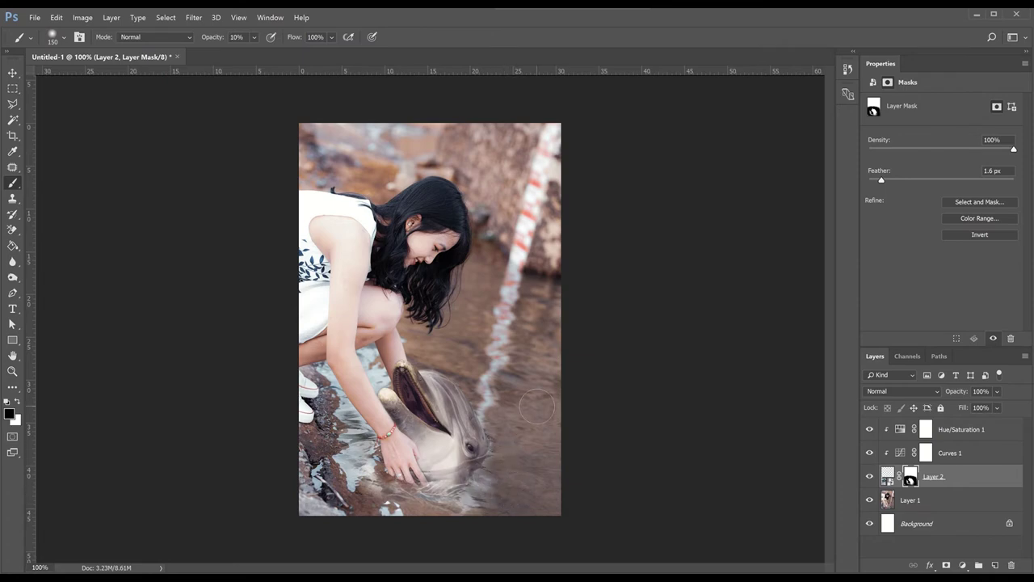
{"action": "key", "text": "z"}
{"action": "left_click", "coordinate": [511, 416]}
{"action": "left_click", "coordinate": [510, 417]}
{"action": "key", "text": "b"}
{"action": "key", "text": "x"}
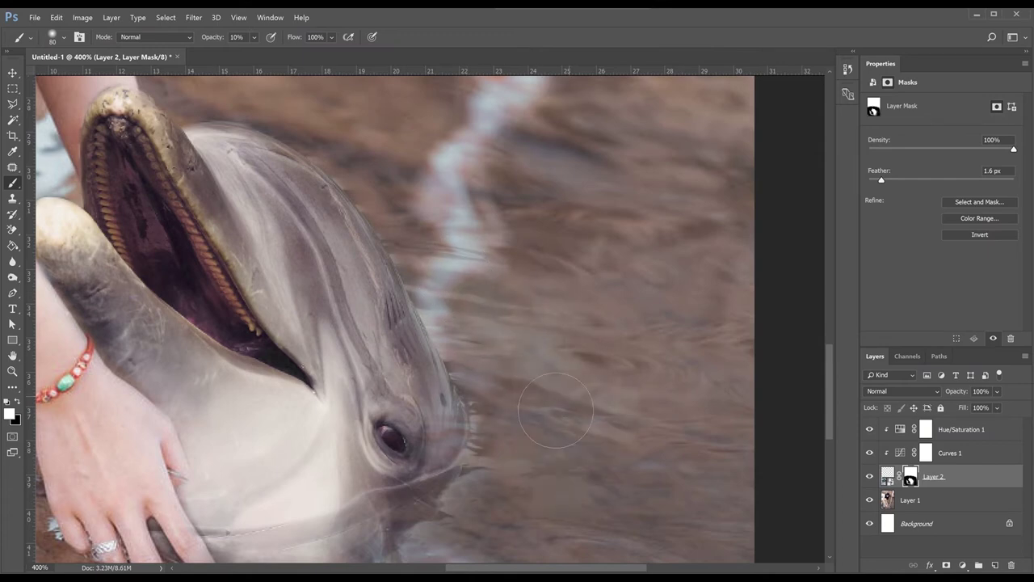
{"action": "key", "text": "z"}
{"action": "left_click", "coordinate": [553, 422], "text": "alt"}
{"action": "key", "text": "ctrl+1"}
{"action": "key", "text": "b"}
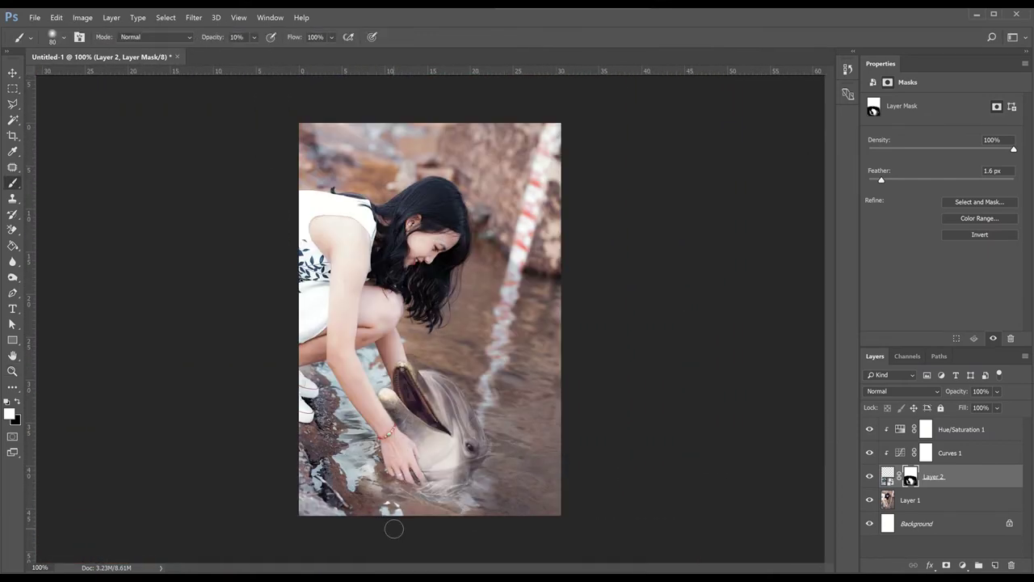
{"action": "left_click", "coordinate": [950, 436]}
Add a Gradient Fill layer with the gradient angled at -45°
{"action": "left_click", "coordinate": [962, 564]}
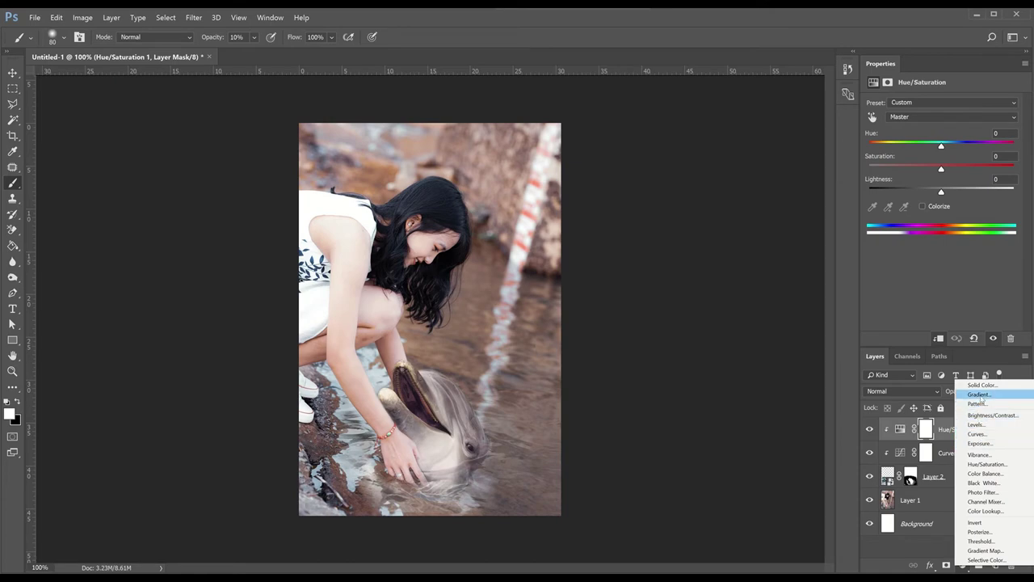
{"action": "left_click", "coordinate": [979, 394]}
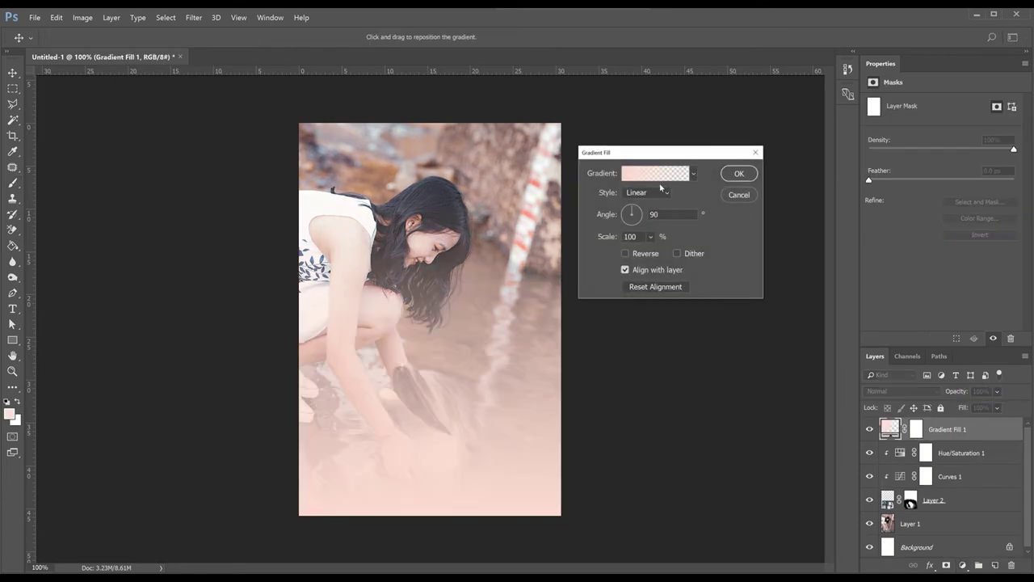
{"action": "left_click_drag", "start_coordinate": [628, 211], "coordinate": [640, 225]}
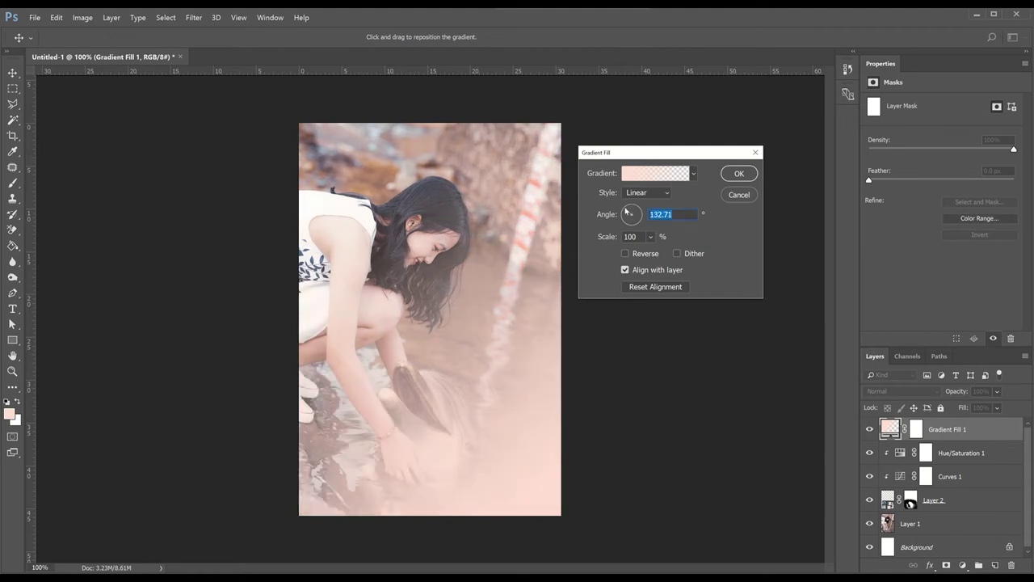
{"action": "left_click", "coordinate": [730, 177]}
{"action": "key", "text": "b"}
Set the gradient layer's blend mode to Soft Light after trying Overlay
{"action": "left_click", "coordinate": [899, 392]}
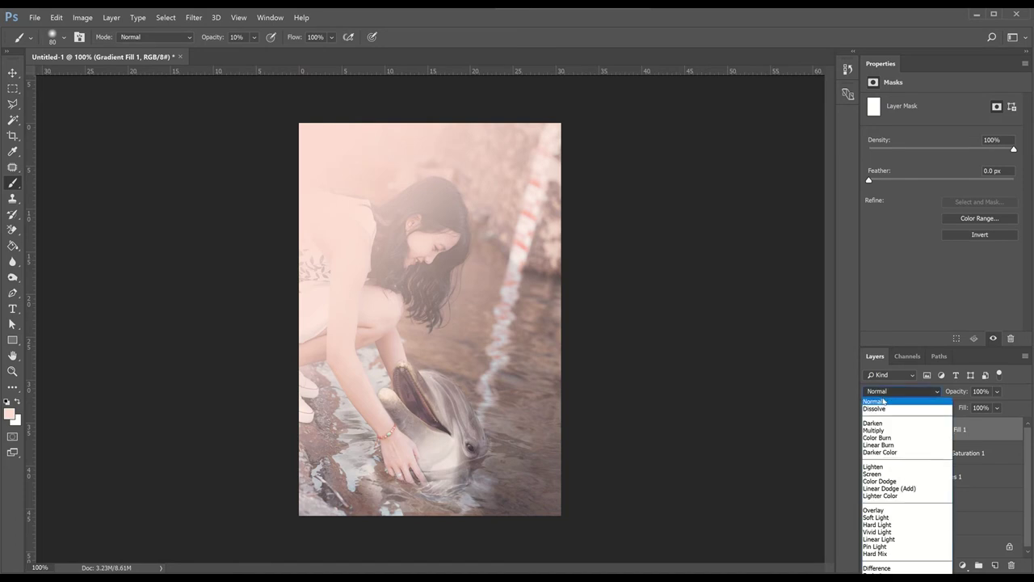
{"action": "left_click", "coordinate": [885, 514]}
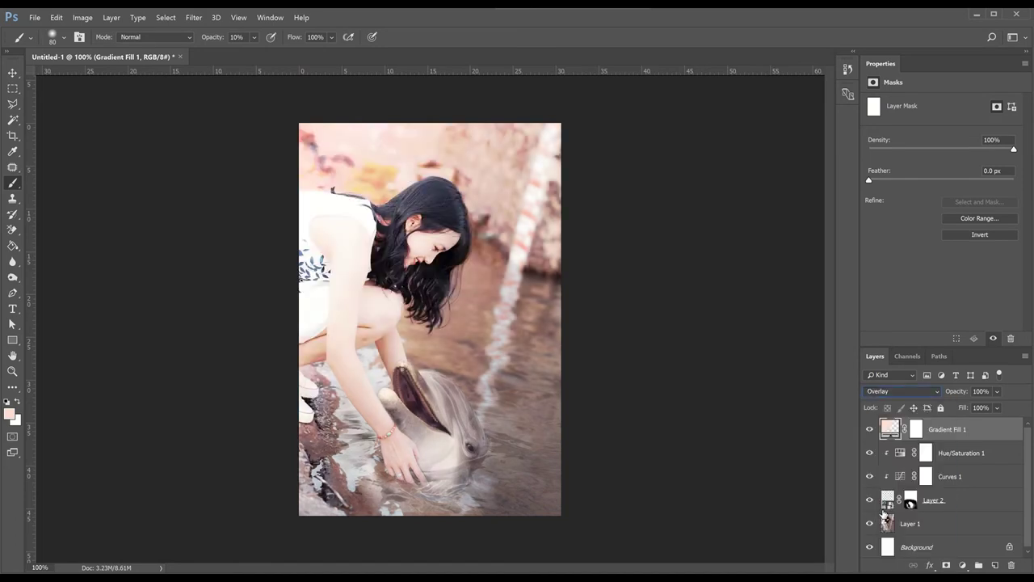
{"action": "left_click", "coordinate": [884, 396]}
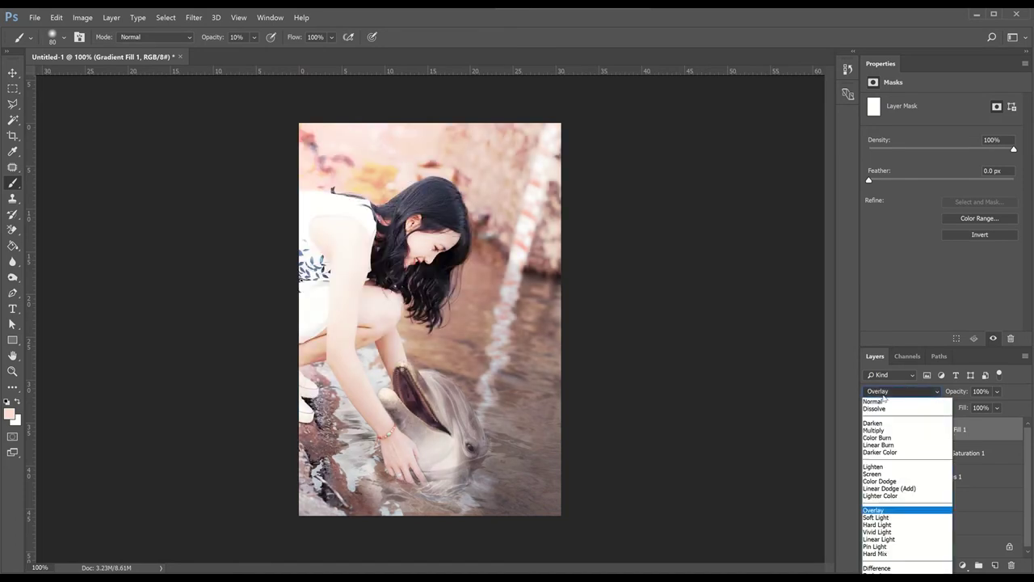
{"action": "left_click", "coordinate": [877, 517]}
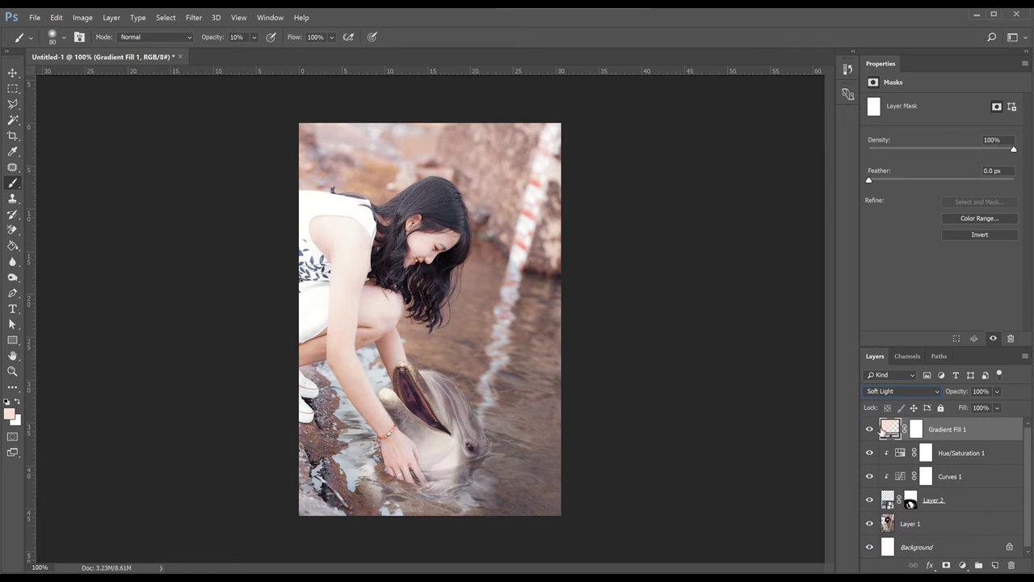
{"action": "left_click", "coordinate": [870, 429]}
{"action": "left_click", "coordinate": [483, 428]}
{"action": "left_click", "coordinate": [487, 234]}
Inspect the pink tint up close and lower the gradient layer's opacity to 65%
{"action": "key", "text": "z"}
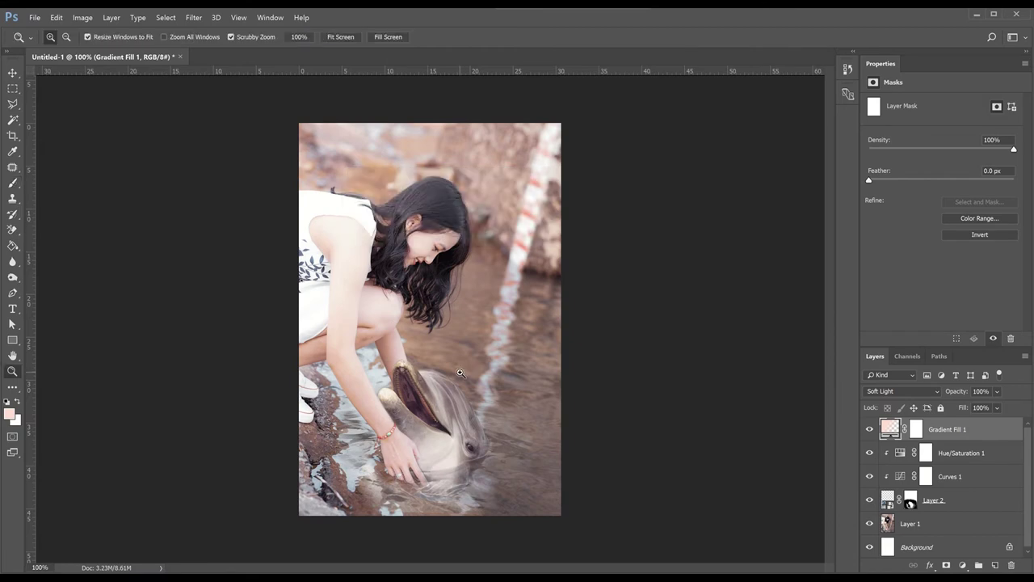
{"action": "left_click", "coordinate": [461, 373]}
{"action": "key", "text": "alt"}
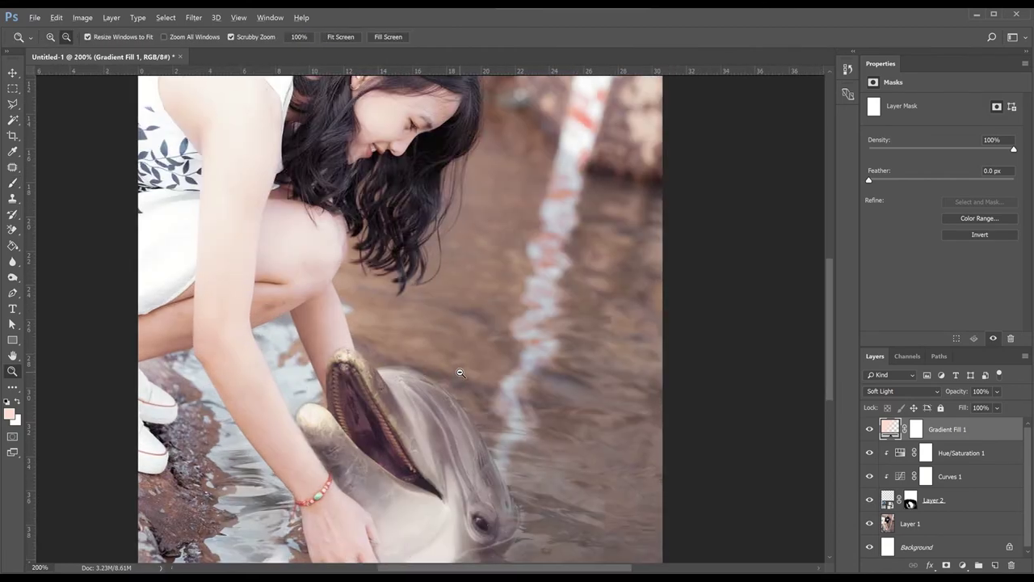
{"action": "left_click", "coordinate": [459, 373], "text": "alt"}
{"action": "left_click", "coordinate": [459, 372], "text": "alt"}
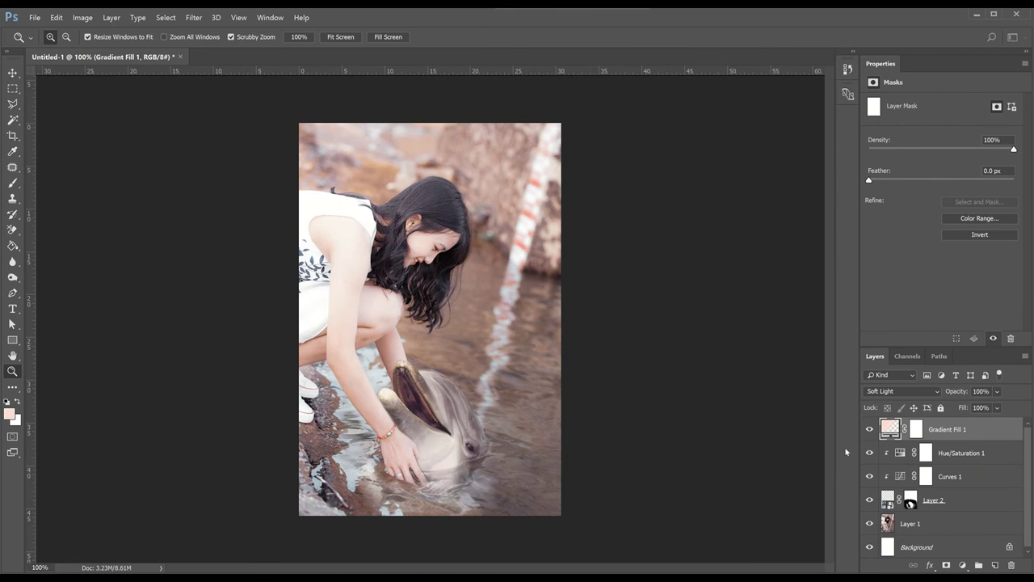
{"action": "left_click_drag", "start_coordinate": [997, 391], "coordinate": [978, 406]}
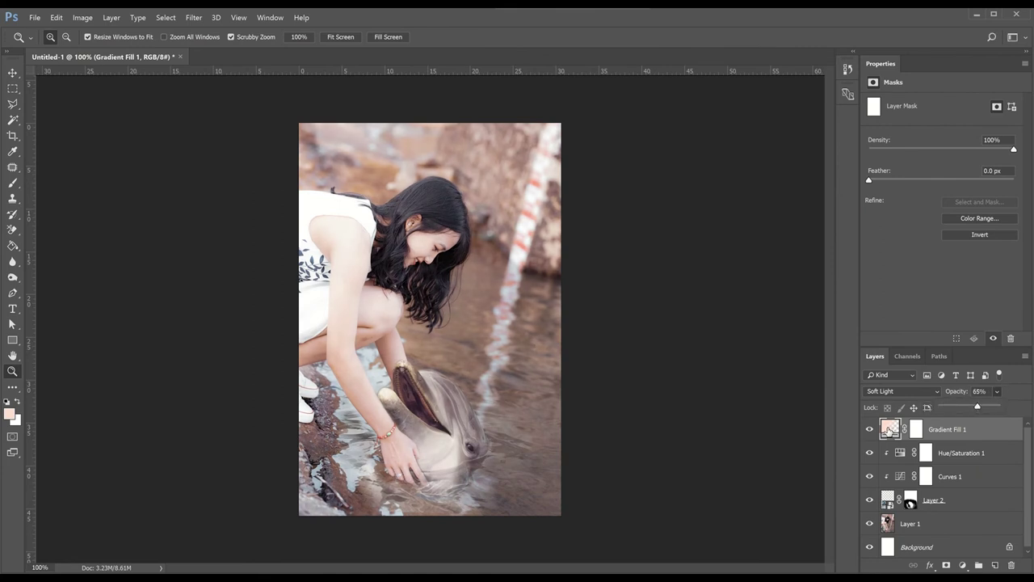
{"action": "left_click", "coordinate": [873, 435]}
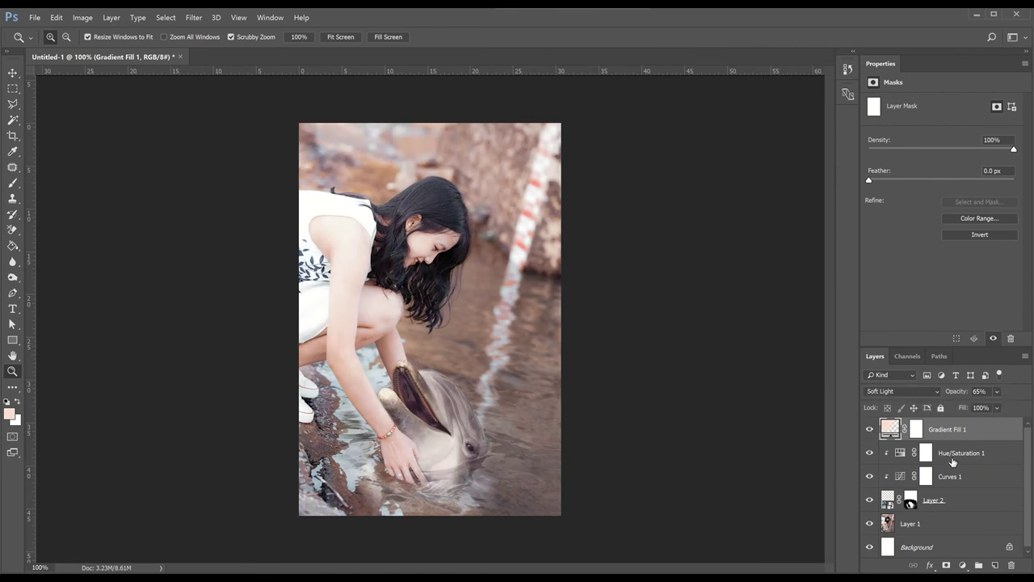
{"action": "left_click", "coordinate": [962, 565]}
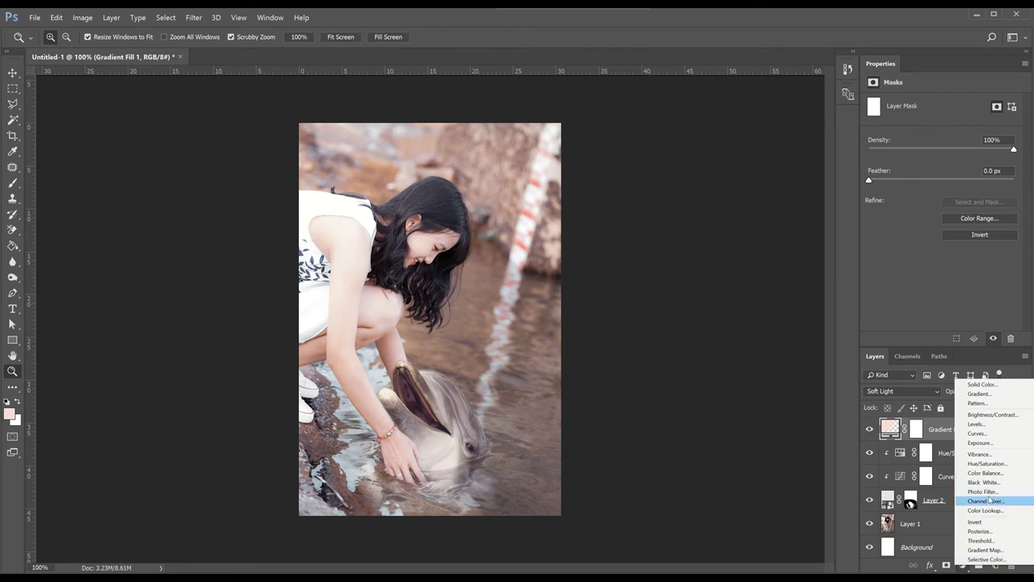
Add a Color Lookup adjustment layer using the 3Strip.look LUT, comparing it on and off
{"action": "left_click", "coordinate": [987, 510]}
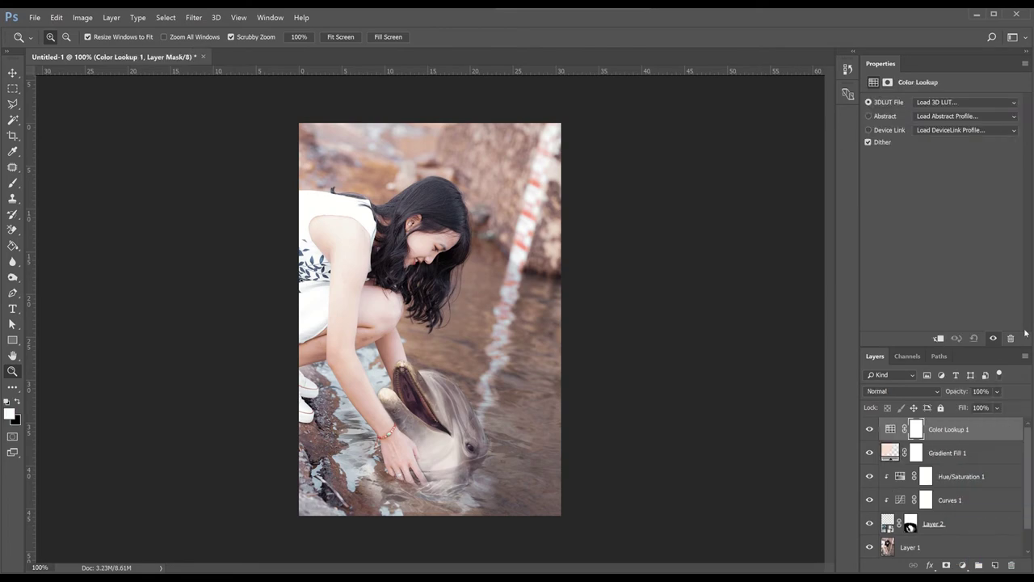
{"action": "left_click", "coordinate": [936, 104]}
{"action": "left_click", "coordinate": [940, 166]}
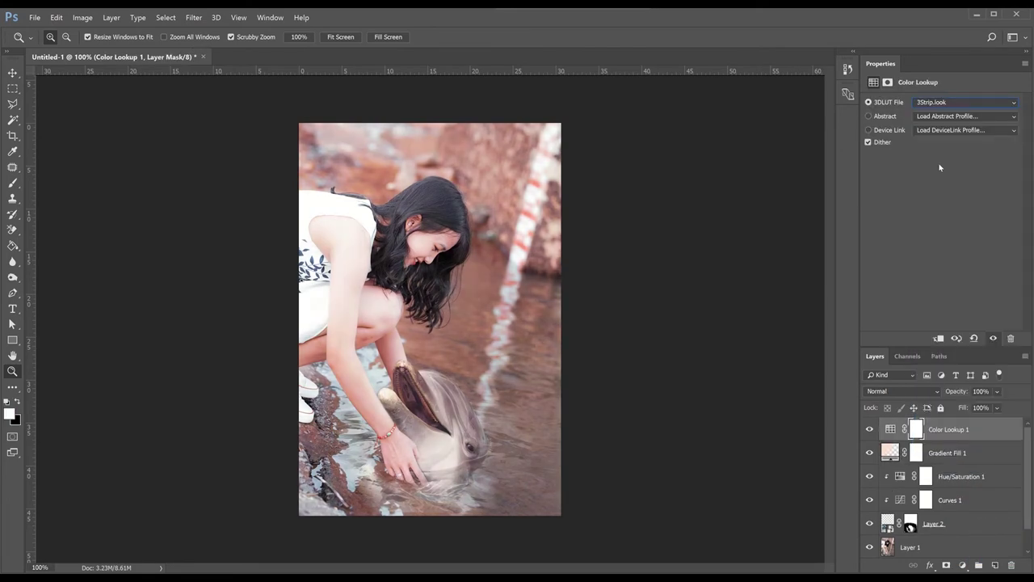
{"action": "left_click", "coordinate": [869, 430]}
{"action": "left_click", "coordinate": [869, 430]}
{"action": "left_click", "coordinate": [397, 373]}
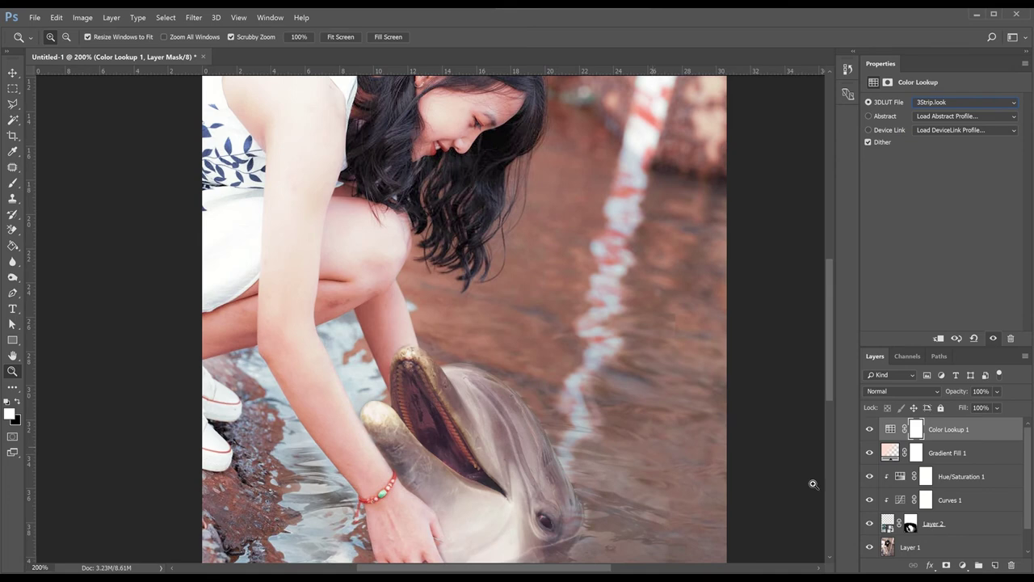
{"action": "left_click", "coordinate": [909, 524]}
{"action": "key", "text": "b"}
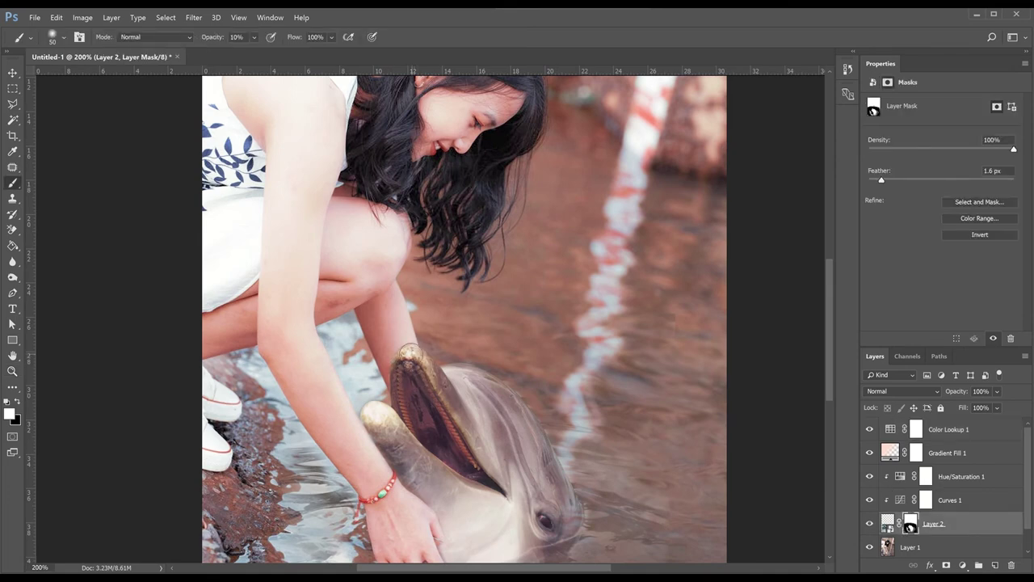
Zoom into the snout tip and fix its mask edge with a small brush, hiding strays and revealing the tip
{"action": "left_click_drag", "start_coordinate": [405, 335], "coordinate": [480, 294]}
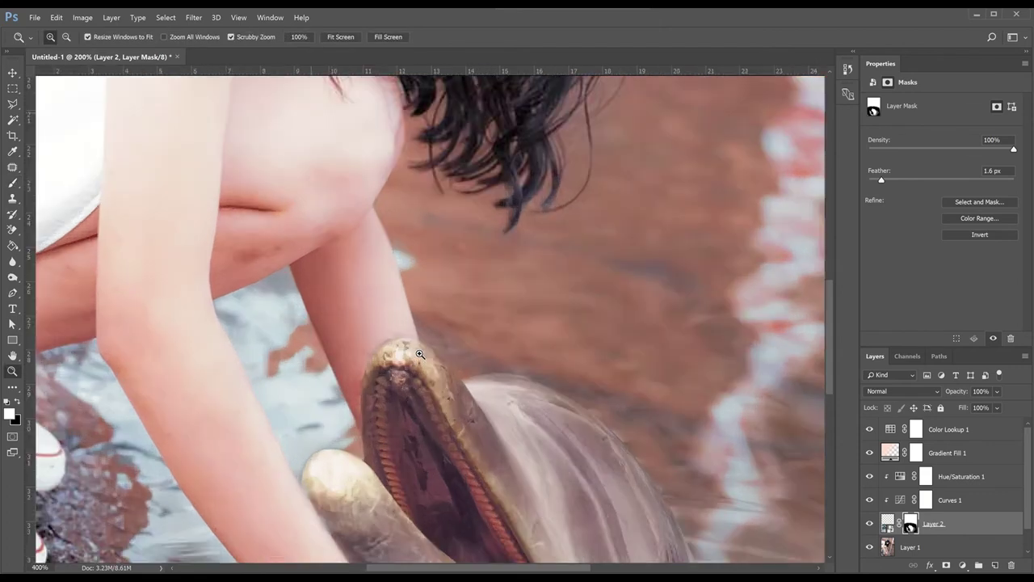
{"action": "key", "text": "x"}
{"action": "key", "text": "bracketleft"}
{"action": "key", "text": "bracketleft"}
{"action": "key", "text": "bracketleft"}
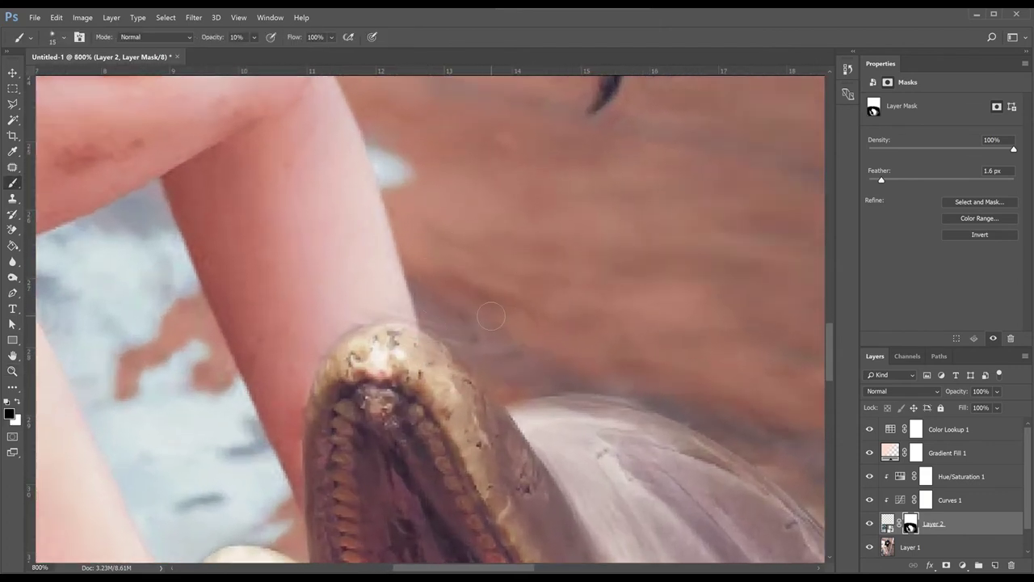
{"action": "left_click_drag", "start_coordinate": [319, 323], "coordinate": [331, 325]}
{"action": "key", "text": "x"}
{"action": "left_click_drag", "start_coordinate": [406, 343], "coordinate": [363, 339]}
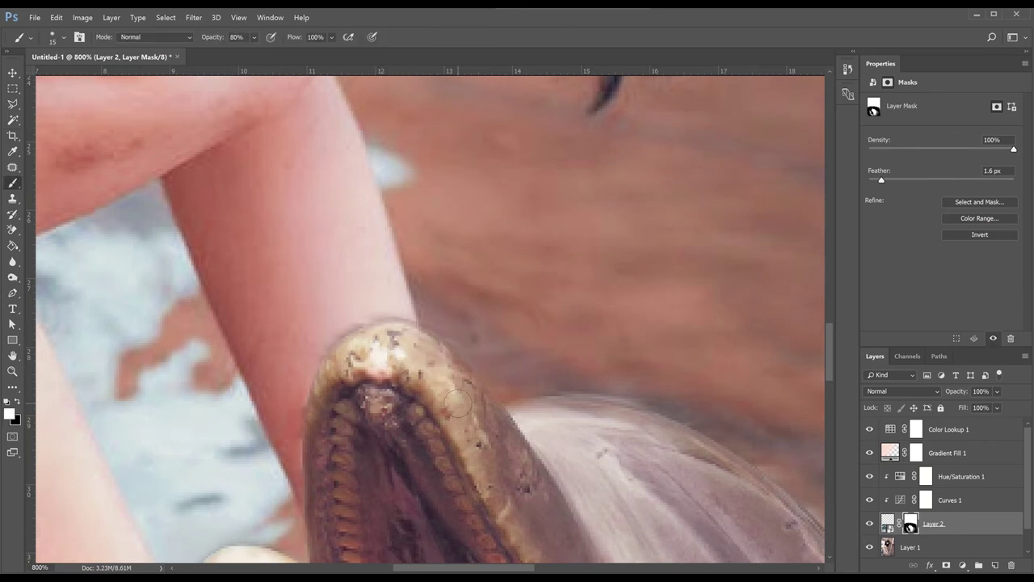
{"action": "key", "text": "x"}
{"action": "key", "text": "bracketleft"}
{"action": "key", "text": "bracketleft"}
{"action": "key", "text": "bracketleft"}
Check the snout and forearm blend in full view, then select the Color Lookup 1 layer
{"action": "key", "text": "z"}
{"action": "key", "text": "ctrl+minus"}
{"action": "key", "text": "ctrl+minus"}
{"action": "key", "text": "ctrl+minus"}
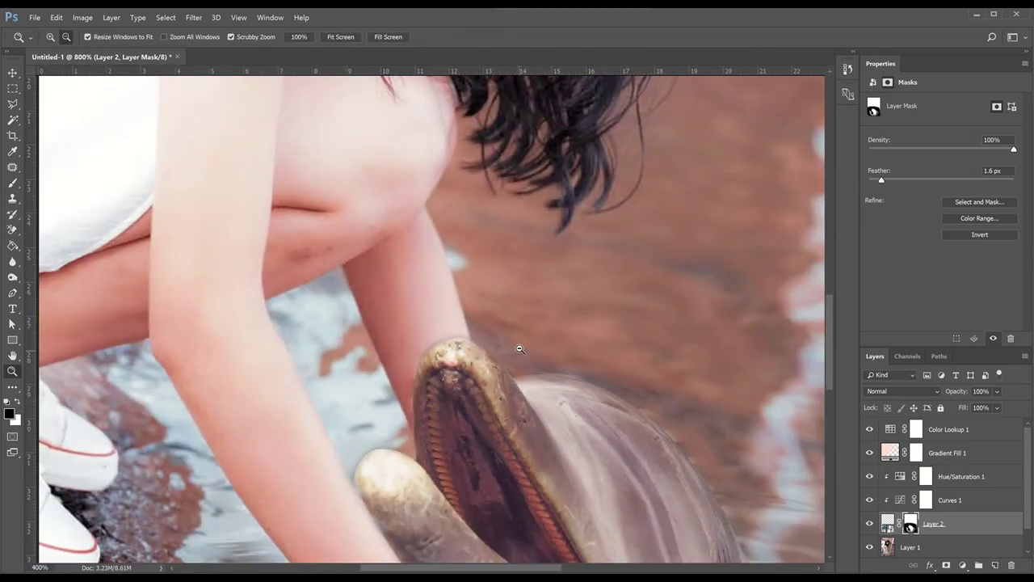
{"action": "left_click", "coordinate": [465, 379]}
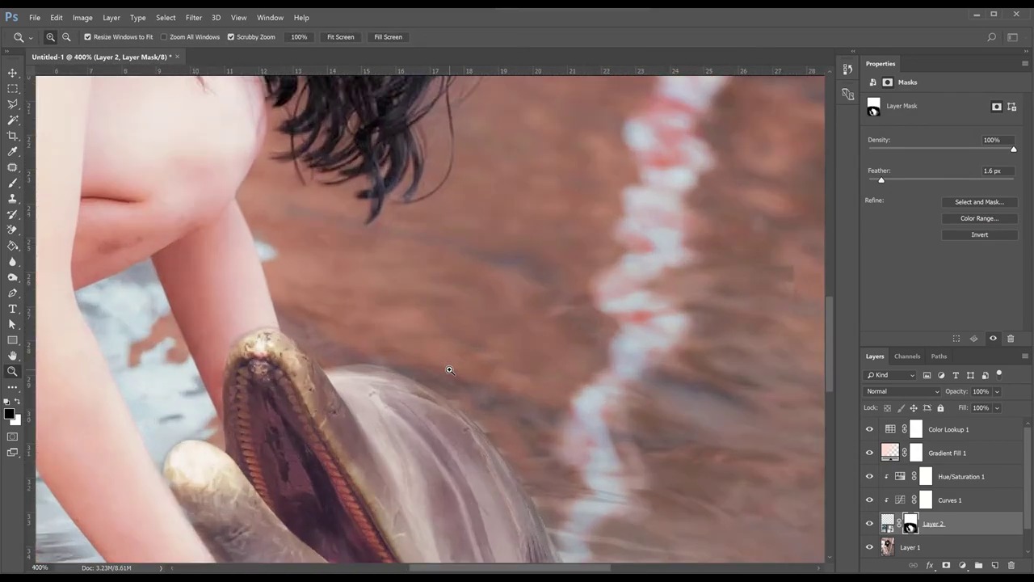
{"action": "key", "text": "b"}
{"action": "key", "text": "z"}
{"action": "key", "text": "ctrl+minus"}
{"action": "key", "text": "ctrl+minus"}
{"action": "key", "text": "ctrl+minus"}
{"action": "left_click", "coordinate": [951, 436]}
{"action": "left_click", "coordinate": [962, 565]}
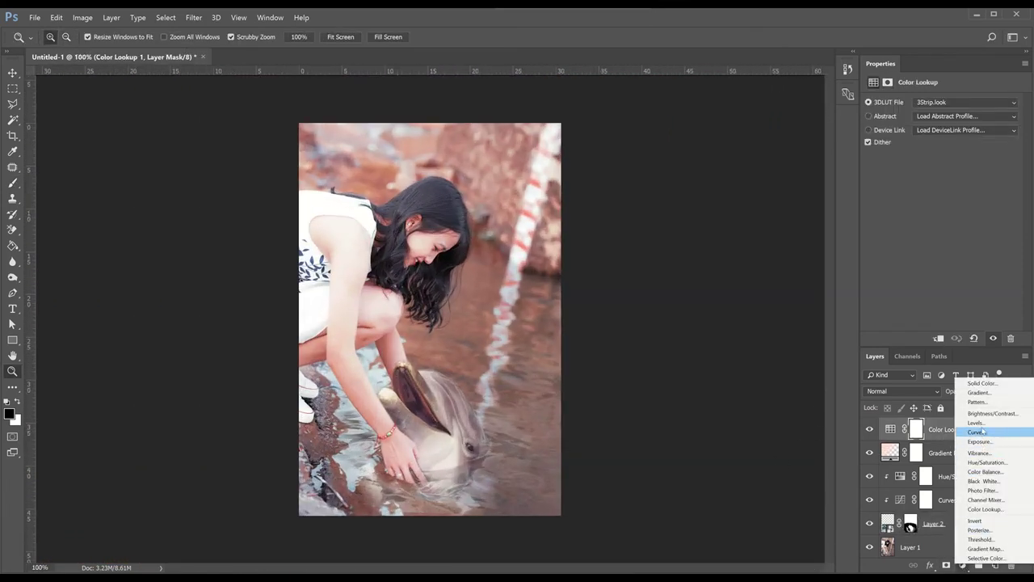
Add an Exposure adjustment layer with Exposure -0.17 and a slight offset tweak
{"action": "left_click", "coordinate": [979, 441]}
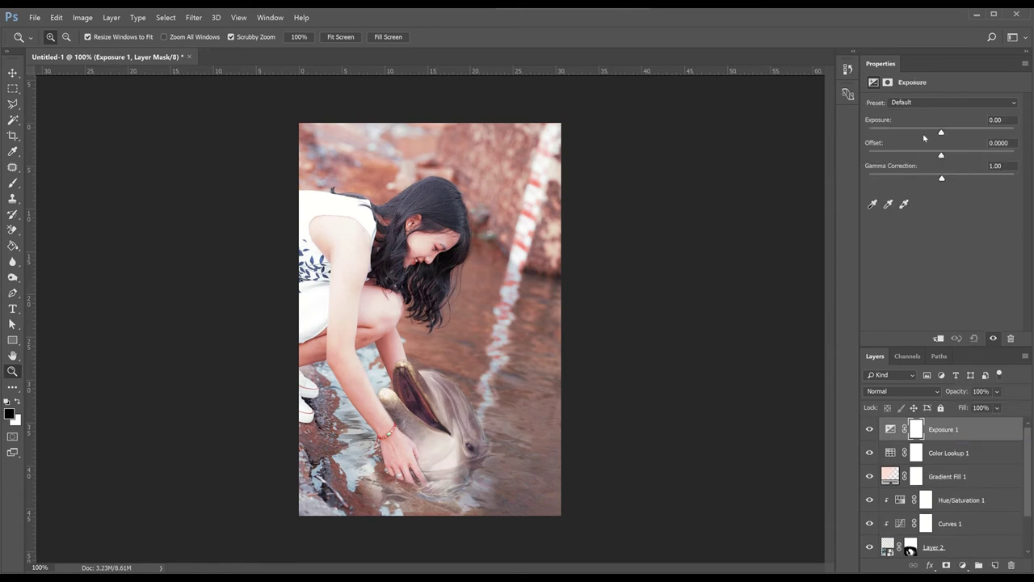
{"action": "left_click_drag", "start_coordinate": [940, 133], "coordinate": [945, 157]}
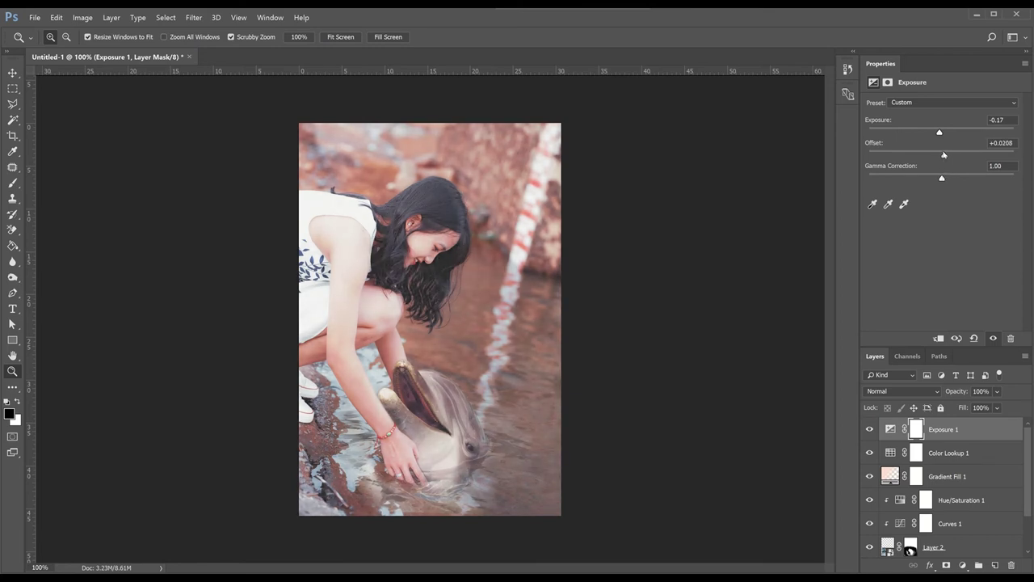
{"action": "left_click_drag", "start_coordinate": [945, 157], "coordinate": [942, 157]}
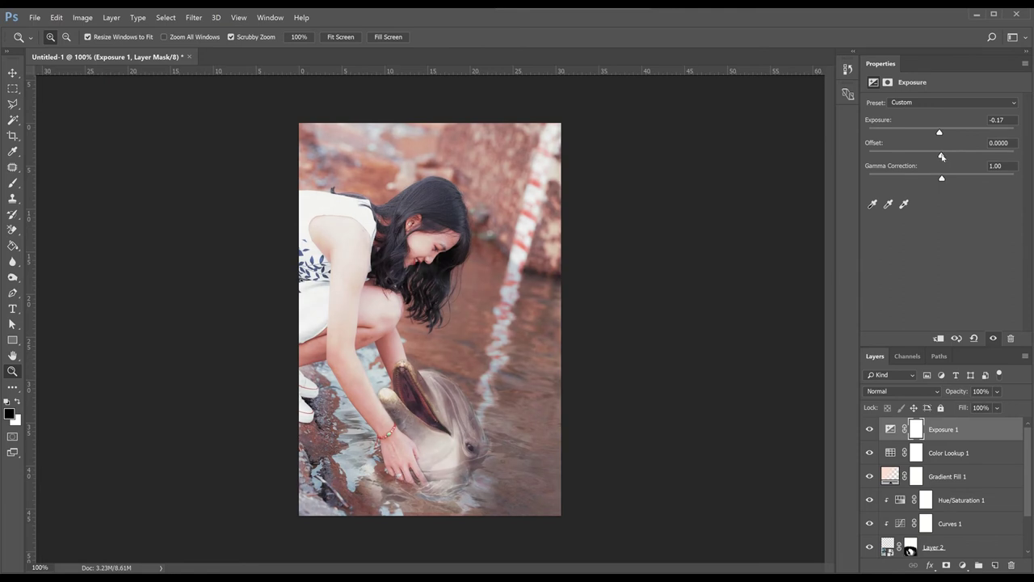
Add a Levels adjustment layer with inputs 16/1.26/255 and output white 232
{"action": "left_click", "coordinate": [962, 565]}
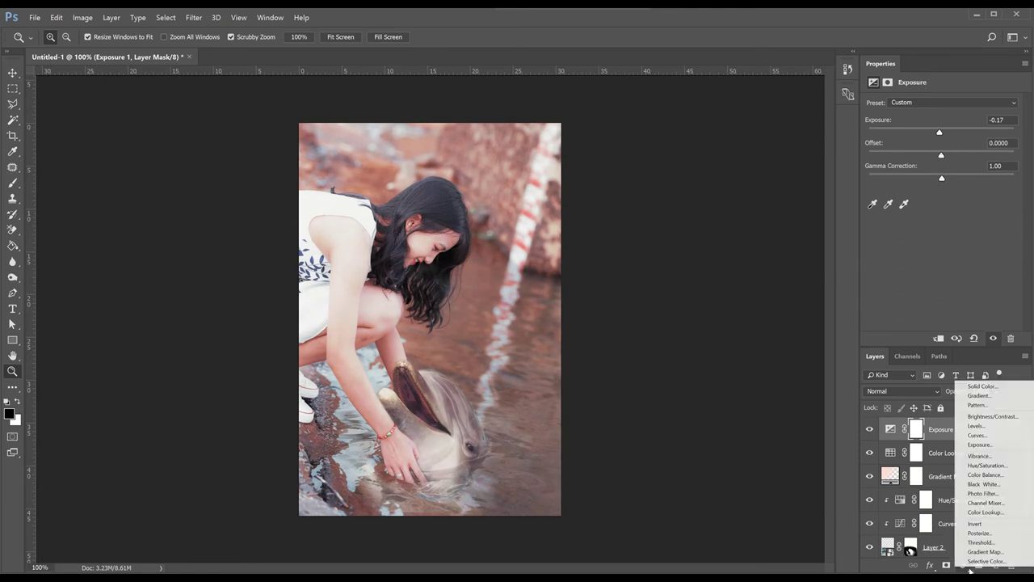
{"action": "left_click", "coordinate": [978, 426]}
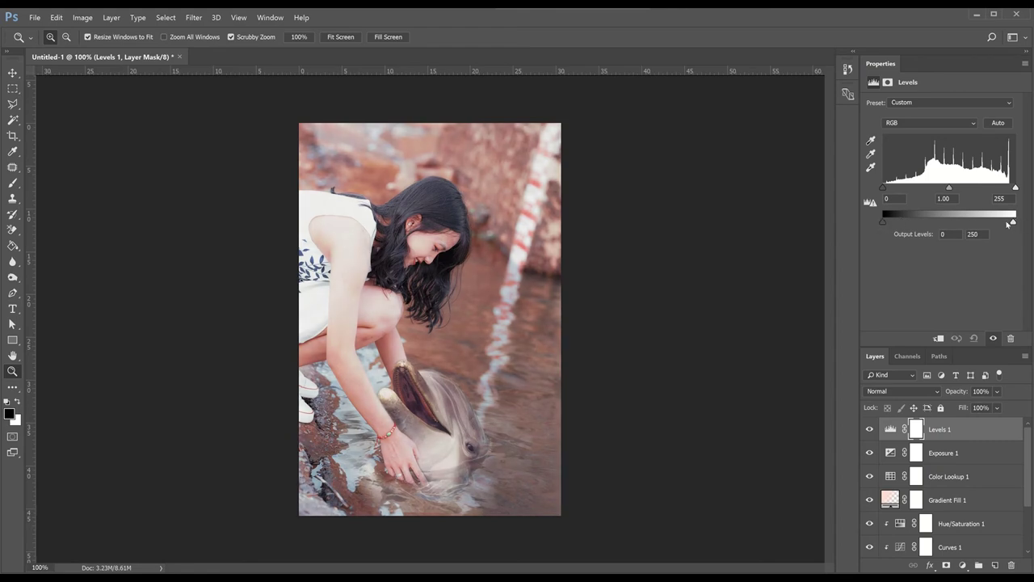
{"action": "left_click_drag", "start_coordinate": [1007, 223], "coordinate": [1005, 224]}
{"action": "left_click_drag", "start_coordinate": [884, 188], "coordinate": [903, 188]}
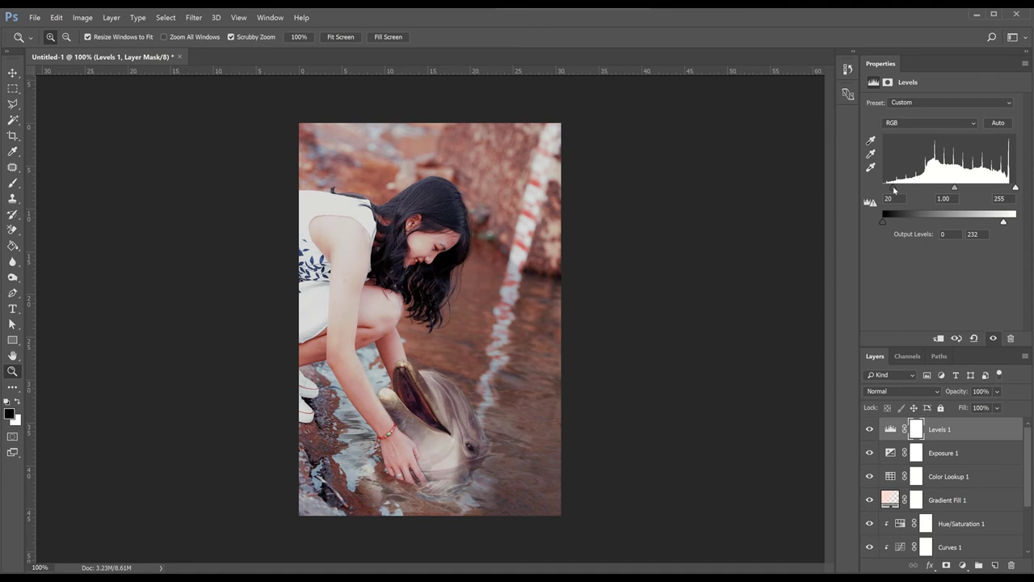
{"action": "left_click_drag", "start_coordinate": [954, 189], "coordinate": [943, 189]}
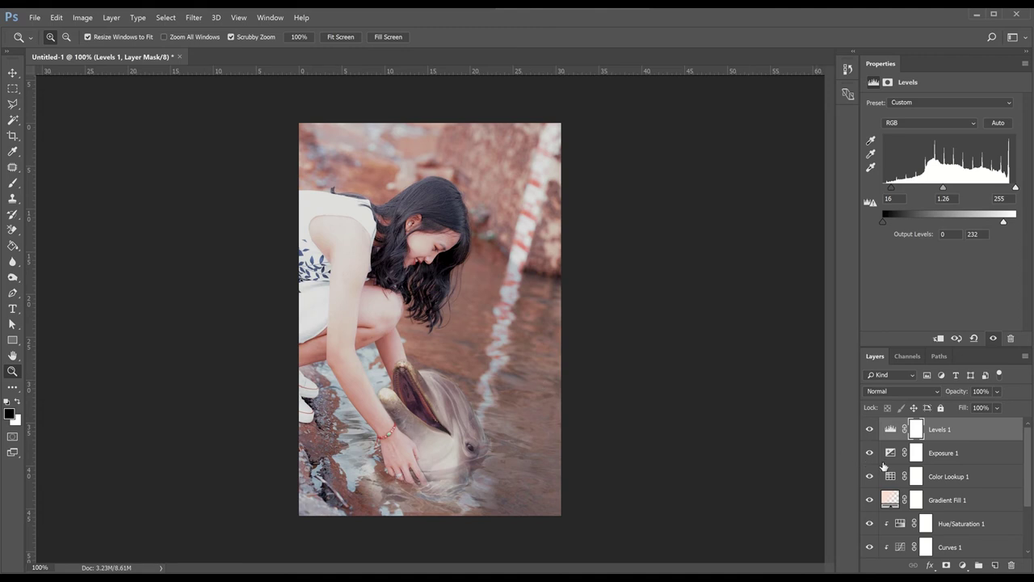
{"action": "scroll", "coordinate": [956, 495], "scroll_direction": "down", "scroll_amount": 3}
Group Gradient Fill 1 through Layer 1, duplicate the group, hide Group 1, and make the copy a smart object
{"action": "left_click", "coordinate": [935, 529], "text": "shift"}
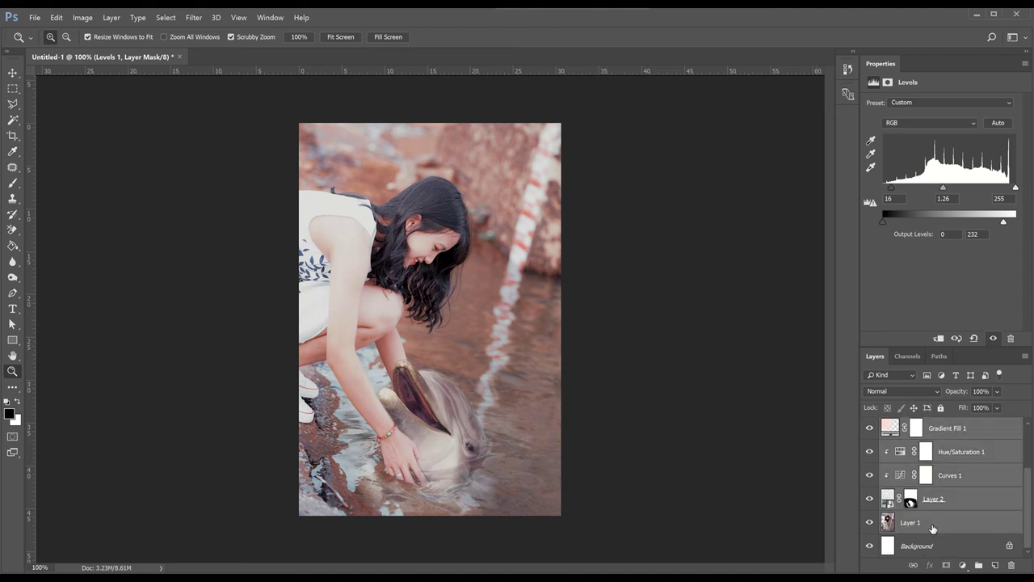
{"action": "right_click", "coordinate": [934, 529]}
{"action": "key", "text": "Escape"}
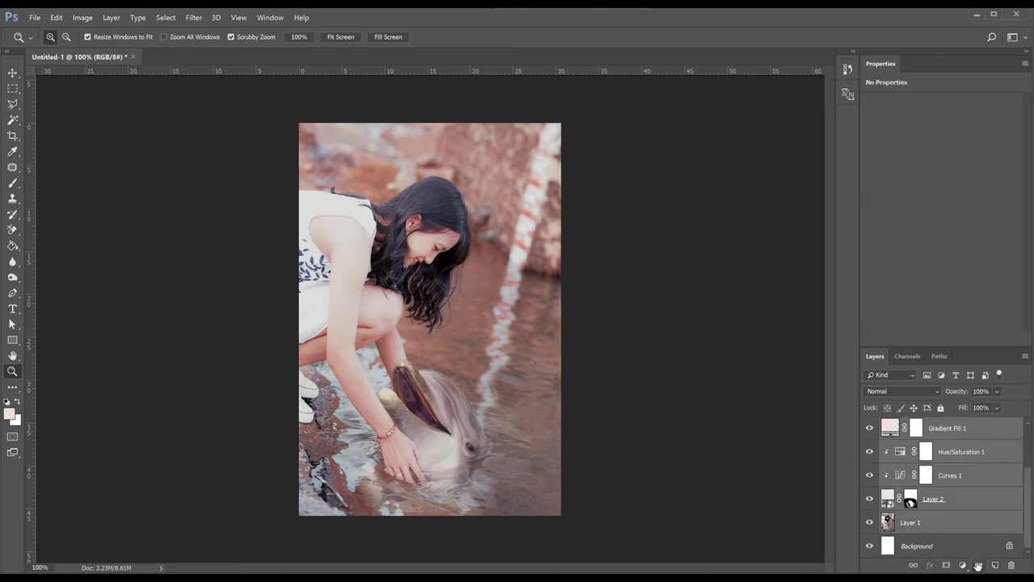
{"action": "left_click", "coordinate": [978, 565]}
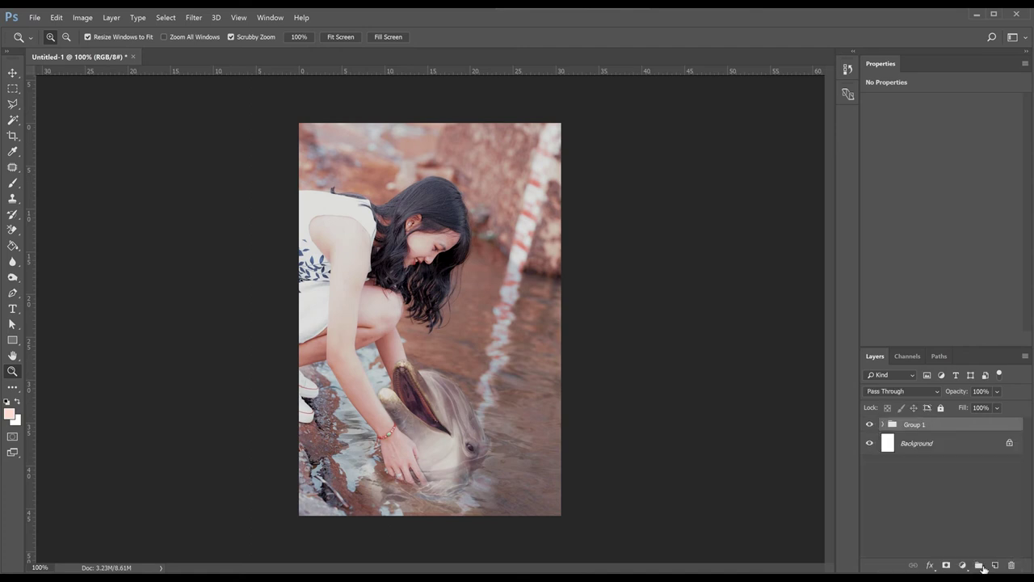
{"action": "left_click_drag", "start_coordinate": [900, 427], "coordinate": [994, 565]}
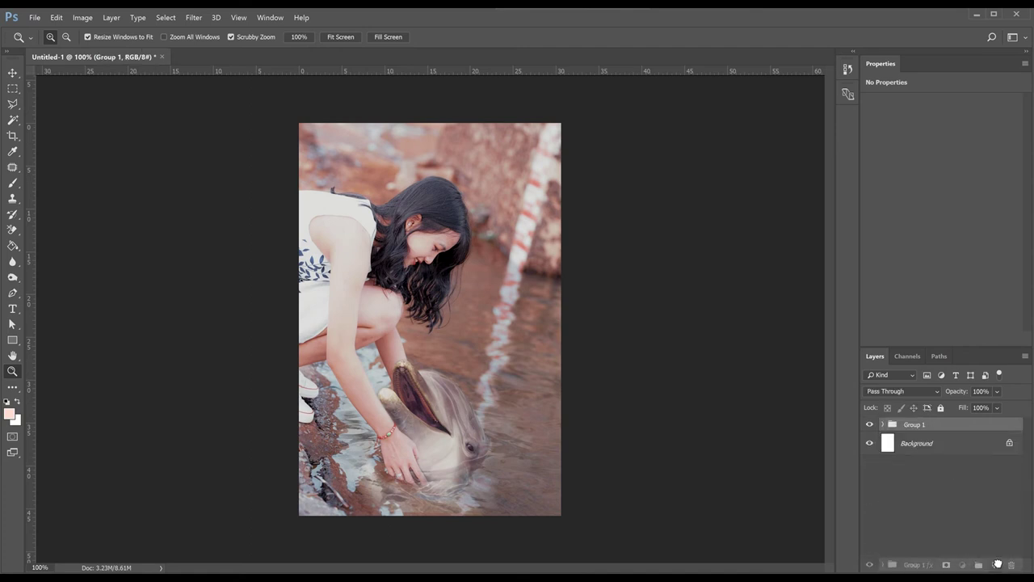
{"action": "left_click", "coordinate": [869, 438]}
{"action": "right_click", "coordinate": [937, 432]}
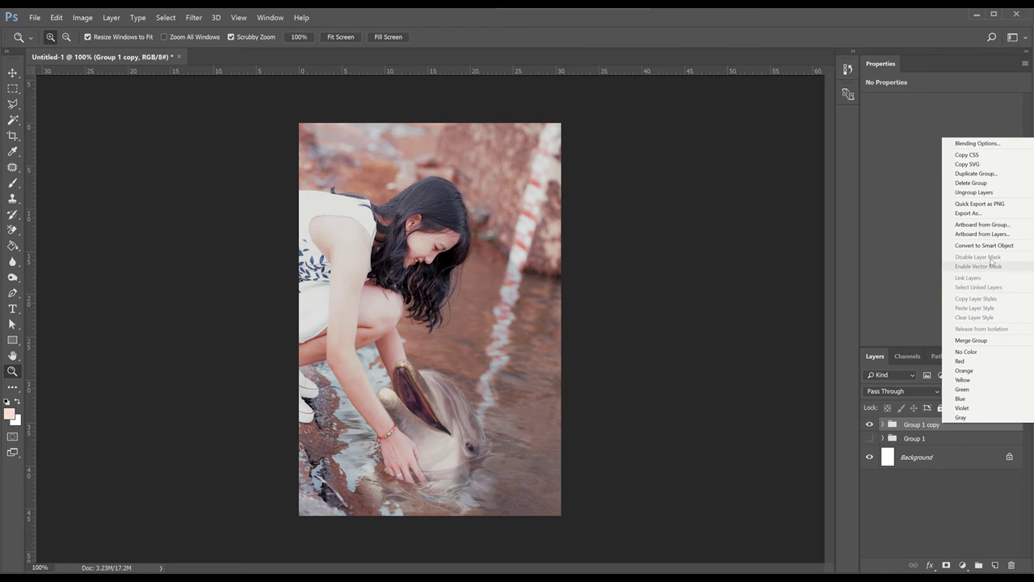
{"action": "left_click", "coordinate": [961, 245]}
{"action": "left_click", "coordinate": [194, 17]}
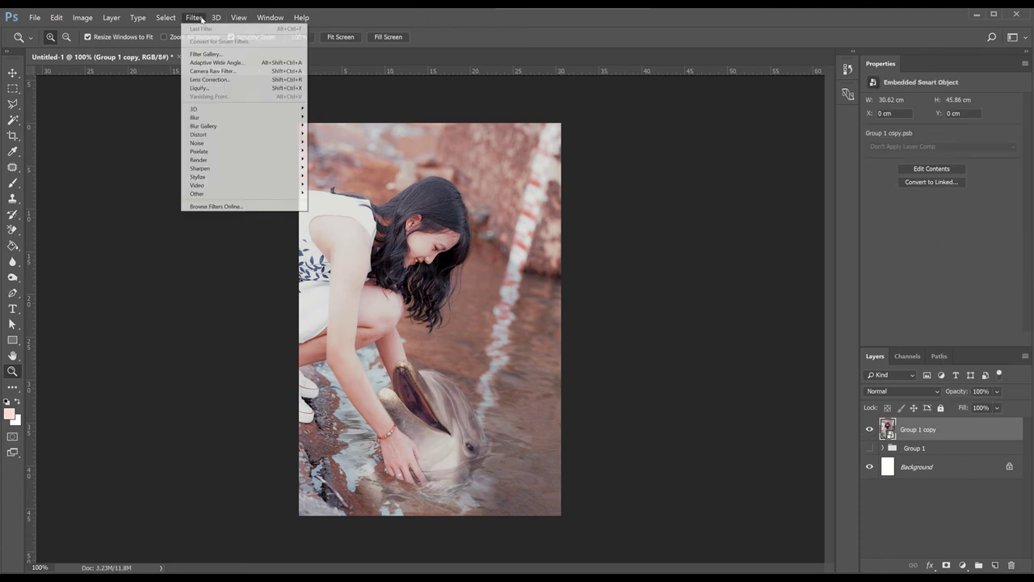
In Camera Raw, set Exposure -0.55, adjust contrast, shadows and blacks, and raise Clarity to +37
{"action": "left_click", "coordinate": [233, 78]}
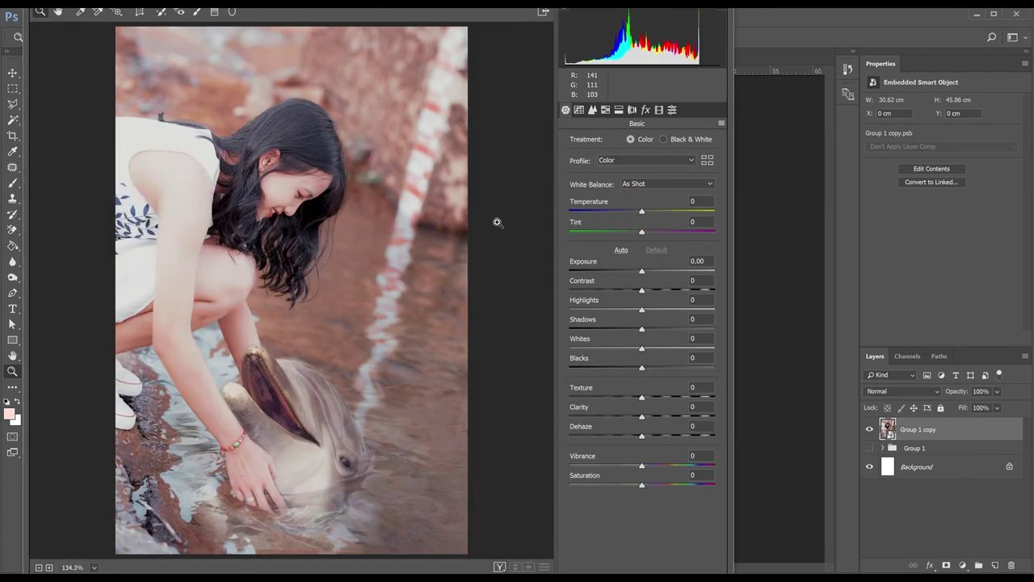
{"action": "mouse_move", "coordinate": [638, 275]}
{"action": "left_mouse_down"}
{"action": "mouse_move", "coordinate": [648, 271]}
{"action": "mouse_move", "coordinate": [629, 274]}
{"action": "mouse_move", "coordinate": [655, 292]}
{"action": "mouse_move", "coordinate": [634, 314]}
{"action": "mouse_move", "coordinate": [672, 311]}
{"action": "left_mouse_up"}
{"action": "left_click", "coordinate": [642, 292]}
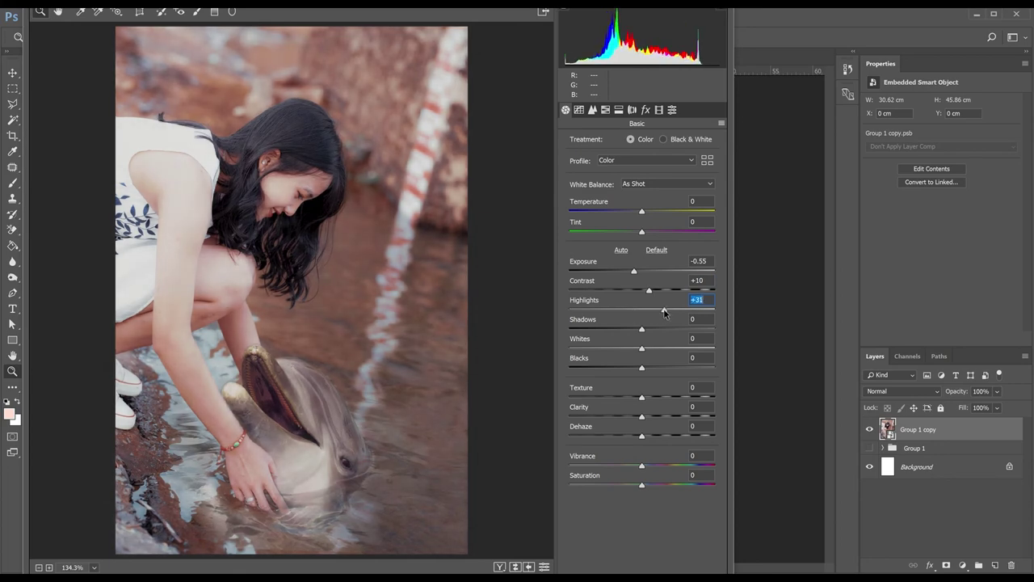
{"action": "mouse_move", "coordinate": [641, 328]}
{"action": "left_mouse_down"}
{"action": "mouse_move", "coordinate": [684, 331]}
{"action": "mouse_move", "coordinate": [651, 337]}
{"action": "mouse_move", "coordinate": [668, 353]}
{"action": "left_mouse_up"}
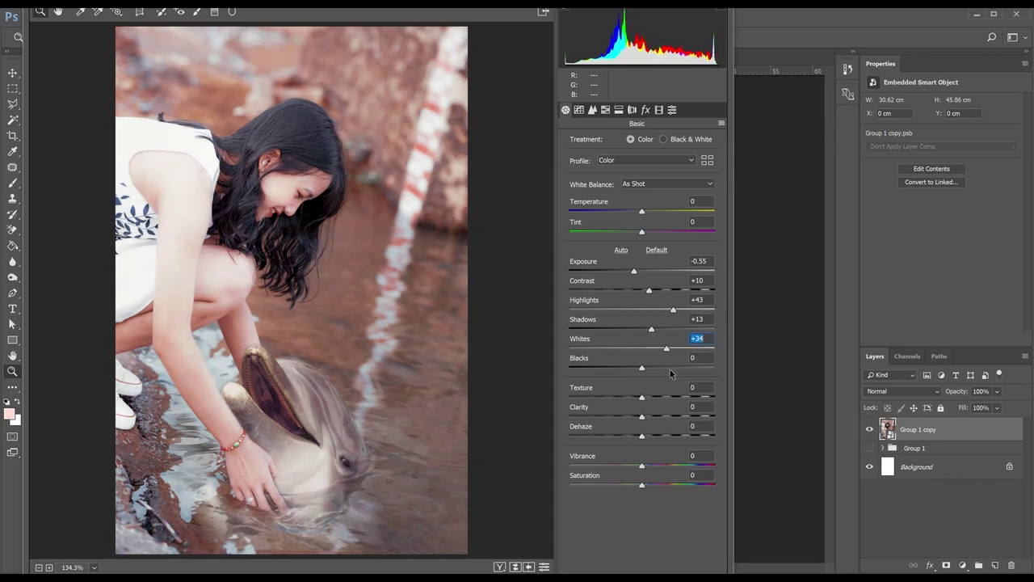
{"action": "mouse_move", "coordinate": [642, 368]}
{"action": "left_mouse_down"}
{"action": "mouse_move", "coordinate": [670, 369]}
{"action": "mouse_move", "coordinate": [617, 370]}
{"action": "mouse_move", "coordinate": [676, 397]}
{"action": "mouse_move", "coordinate": [634, 399]}
{"action": "left_mouse_up"}
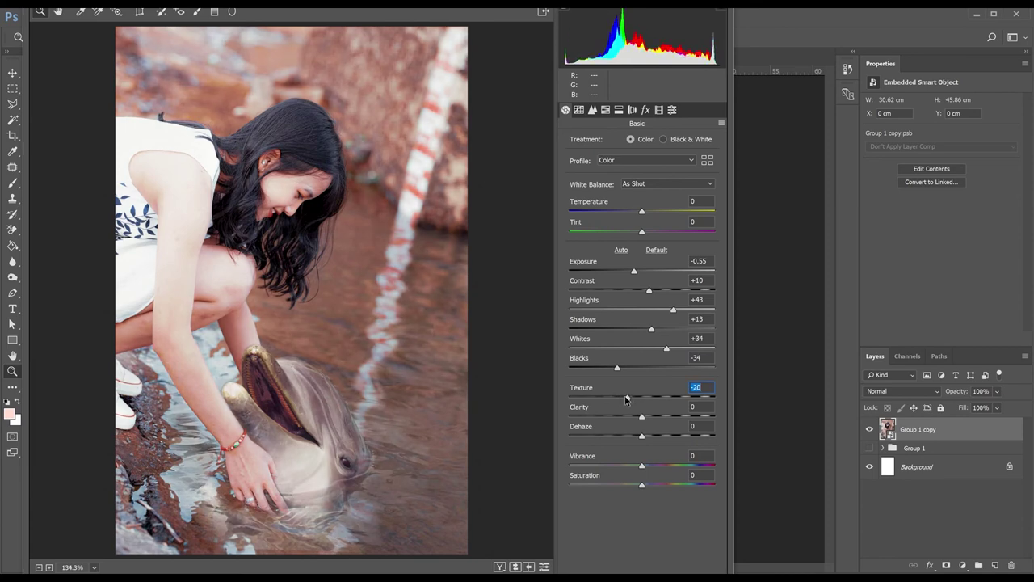
{"action": "mouse_move", "coordinate": [641, 417]}
{"action": "left_mouse_down"}
{"action": "mouse_move", "coordinate": [673, 418]}
{"action": "mouse_move", "coordinate": [666, 438]}
{"action": "mouse_move", "coordinate": [649, 437]}
{"action": "left_mouse_up"}
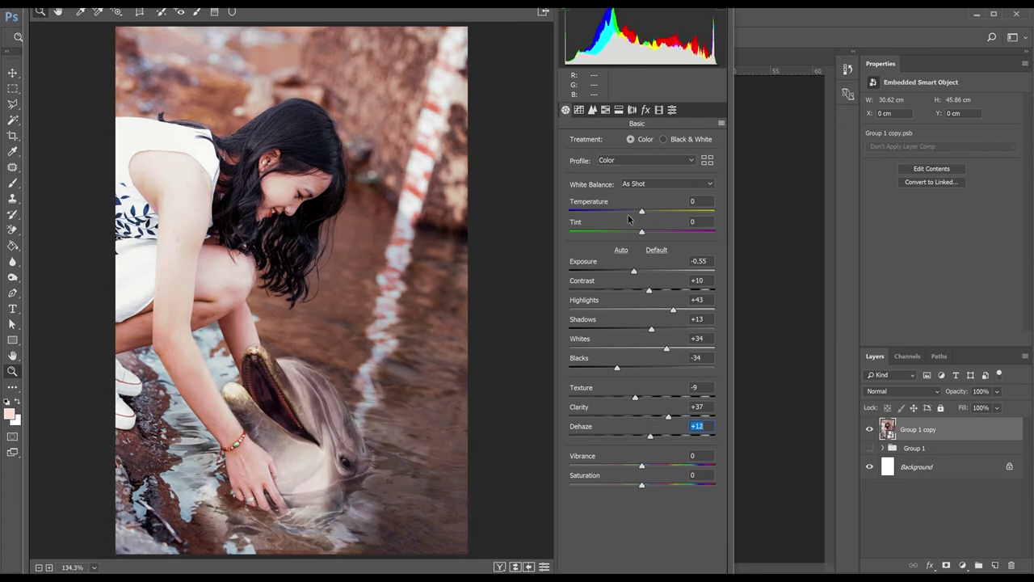
Add light Detail sharpening with a lower Amount and wider Radius, then apply the Camera Raw filter
{"action": "left_click", "coordinate": [592, 111]}
{"action": "left_click", "coordinate": [596, 161]}
{"action": "left_click_drag", "start_coordinate": [634, 164], "coordinate": [612, 170]}
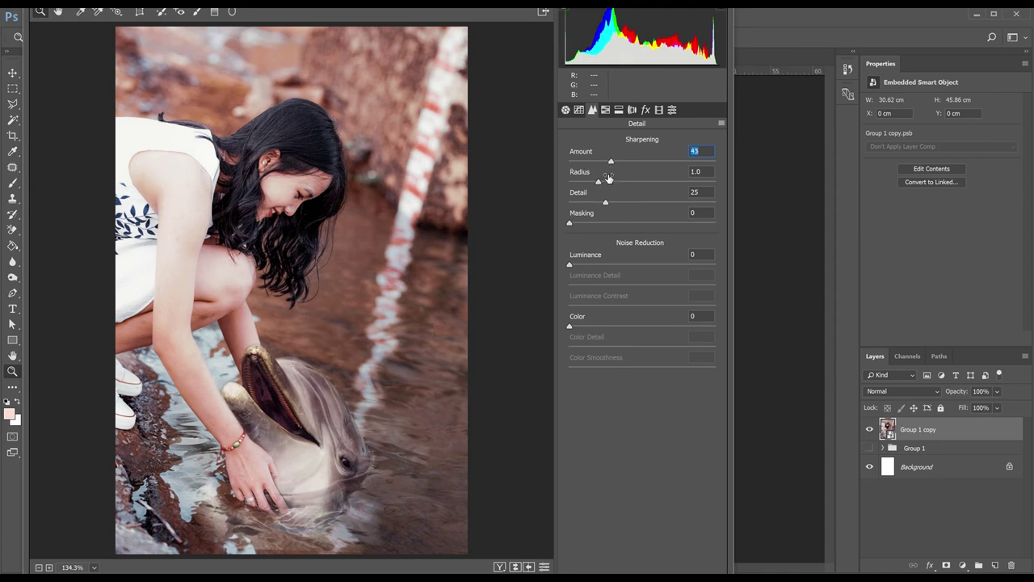
{"action": "left_click_drag", "start_coordinate": [611, 163], "coordinate": [585, 168]}
{"action": "mouse_move", "coordinate": [599, 182]}
{"action": "left_mouse_down"}
{"action": "mouse_move", "coordinate": [636, 184]}
{"action": "mouse_move", "coordinate": [593, 182]}
{"action": "mouse_move", "coordinate": [581, 203]}
{"action": "mouse_move", "coordinate": [606, 202]}
{"action": "mouse_move", "coordinate": [581, 187]}
{"action": "left_mouse_up"}
{"action": "left_click", "coordinate": [565, 109]}
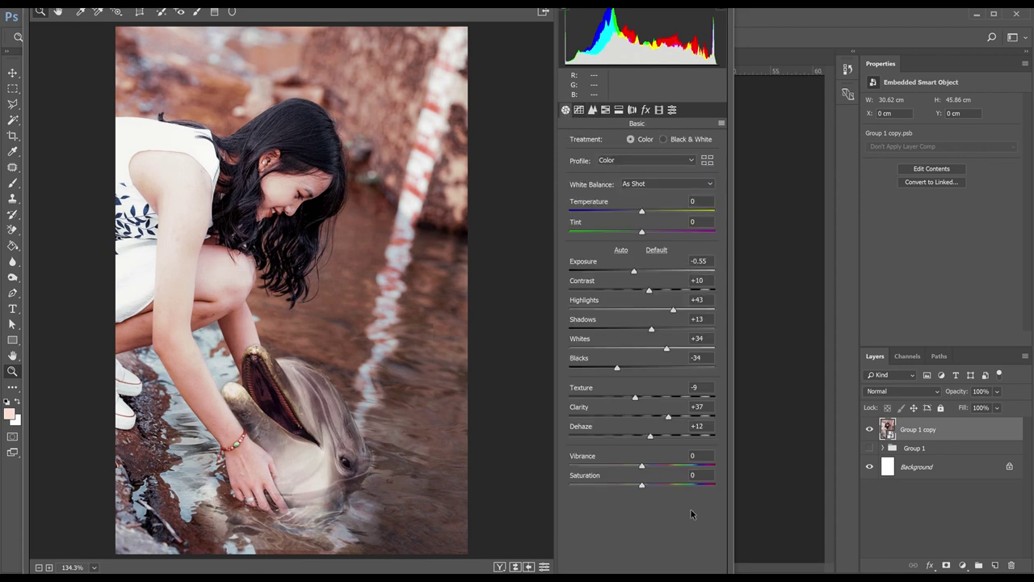
{"action": "key", "text": "Return"}
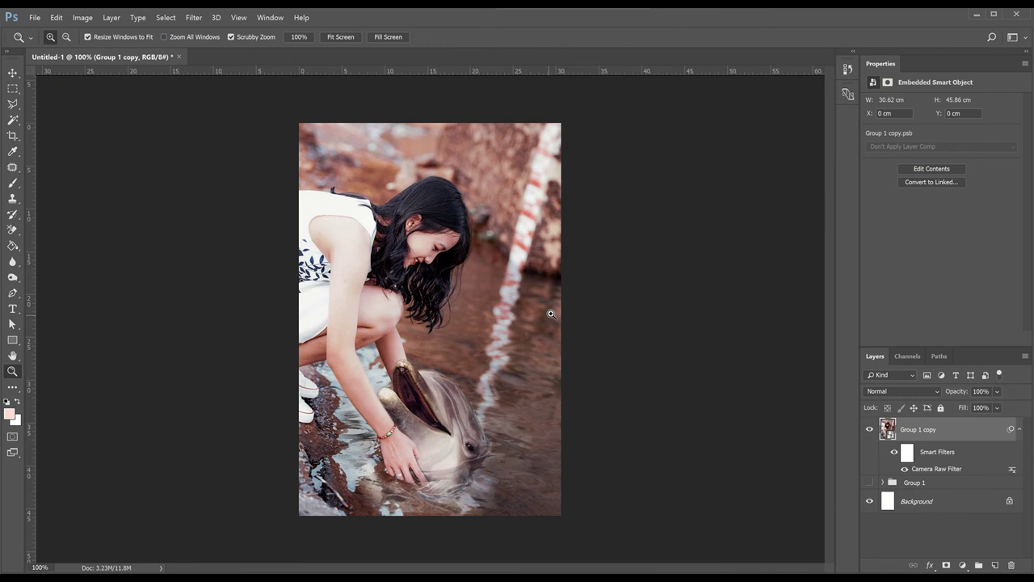
Apply Add Noise with Gaussian distribution, Monochromatic off, and an amount around 7.73%
{"action": "left_click", "coordinate": [194, 17]}
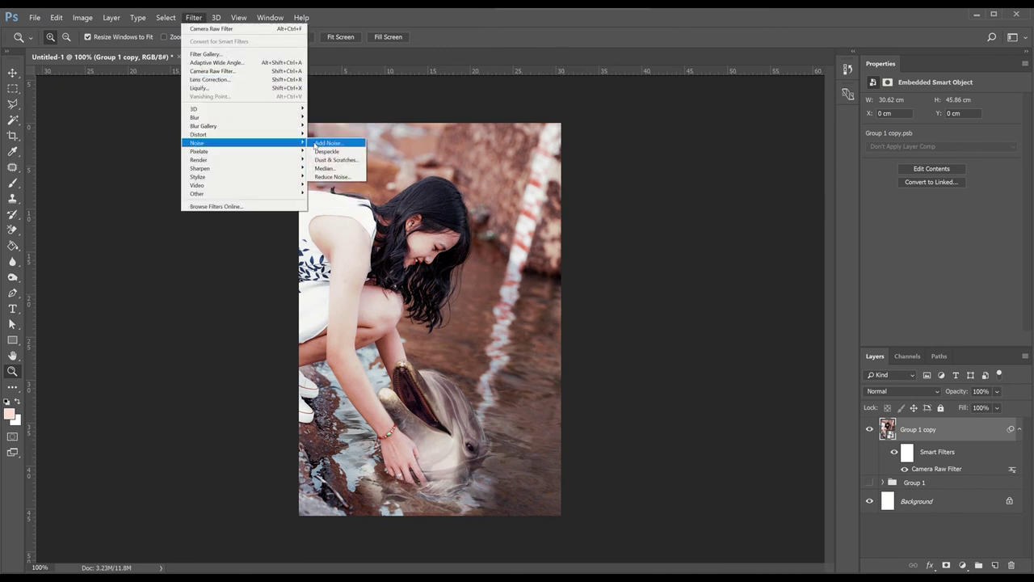
{"action": "left_click", "coordinate": [335, 145]}
{"action": "left_click_drag", "start_coordinate": [491, 293], "coordinate": [497, 292]}
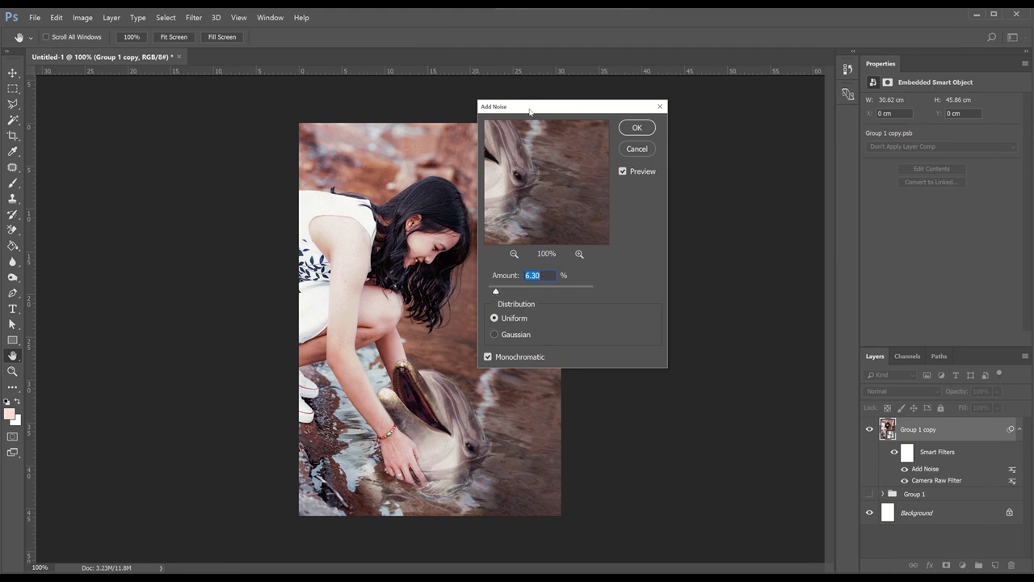
{"action": "left_click_drag", "start_coordinate": [530, 111], "coordinate": [648, 128]}
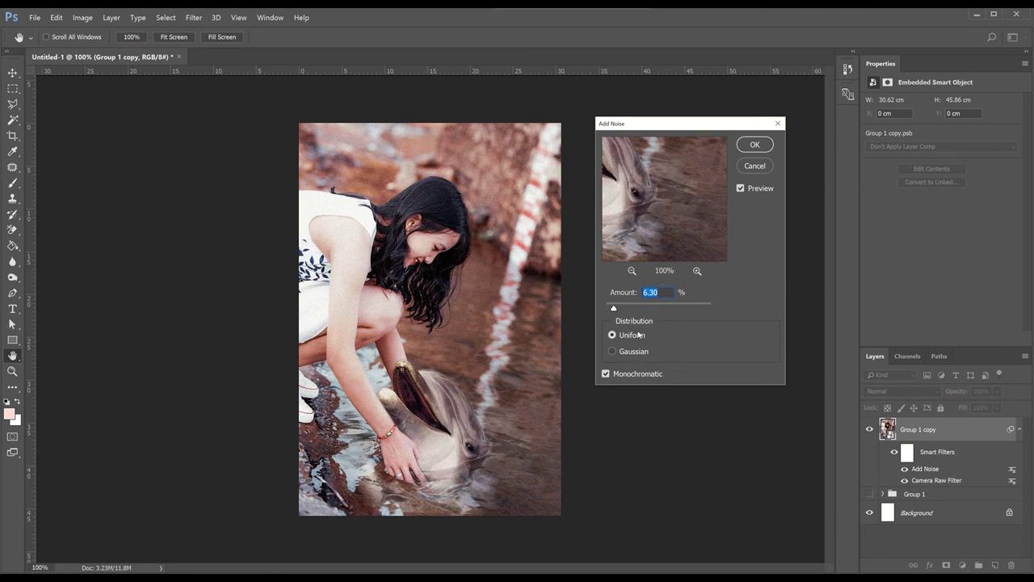
{"action": "left_click", "coordinate": [613, 352]}
{"action": "left_click", "coordinate": [606, 374]}
{"action": "left_click_drag", "start_coordinate": [614, 310], "coordinate": [617, 310]}
{"action": "left_click", "coordinate": [756, 145]}
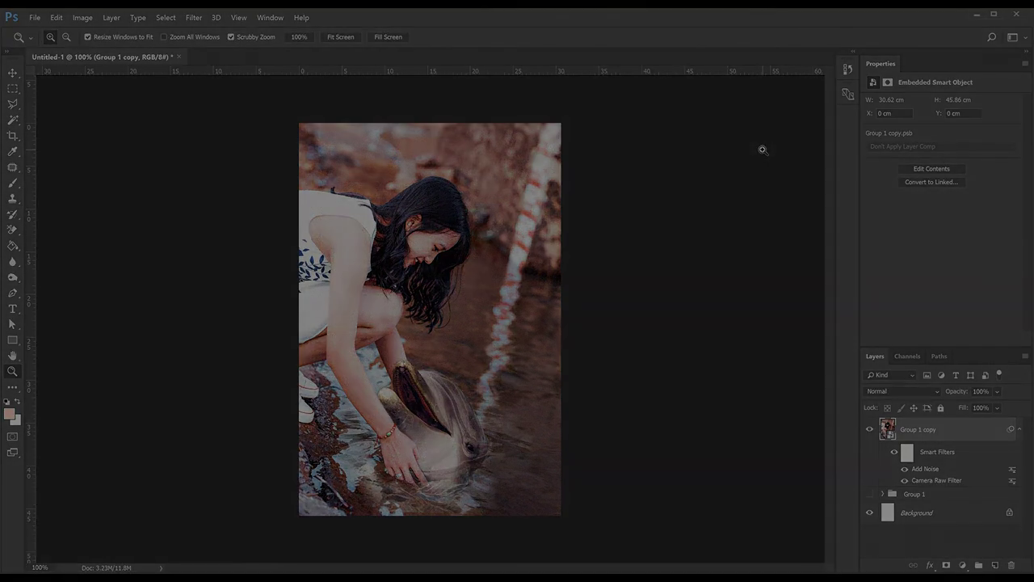